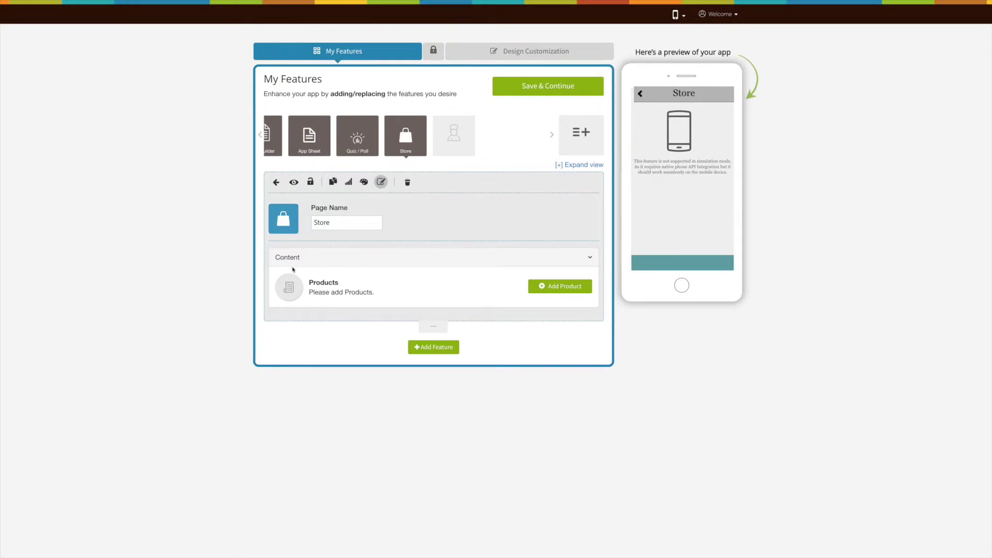
# - Open the product attributes list in the store's management dashboard
pyautogui.click(558, 288)
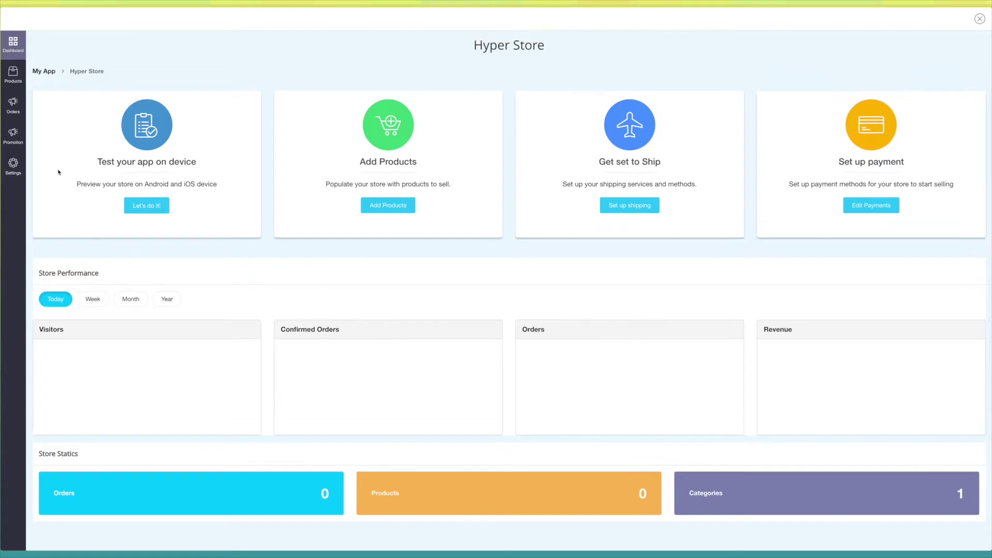
pyautogui.click(13, 74)
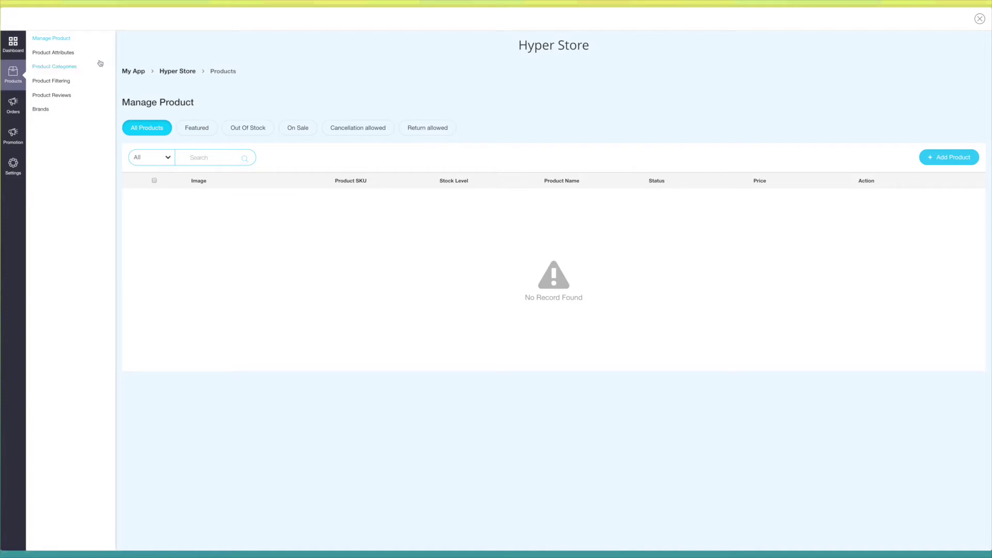
pyautogui.click(64, 53)
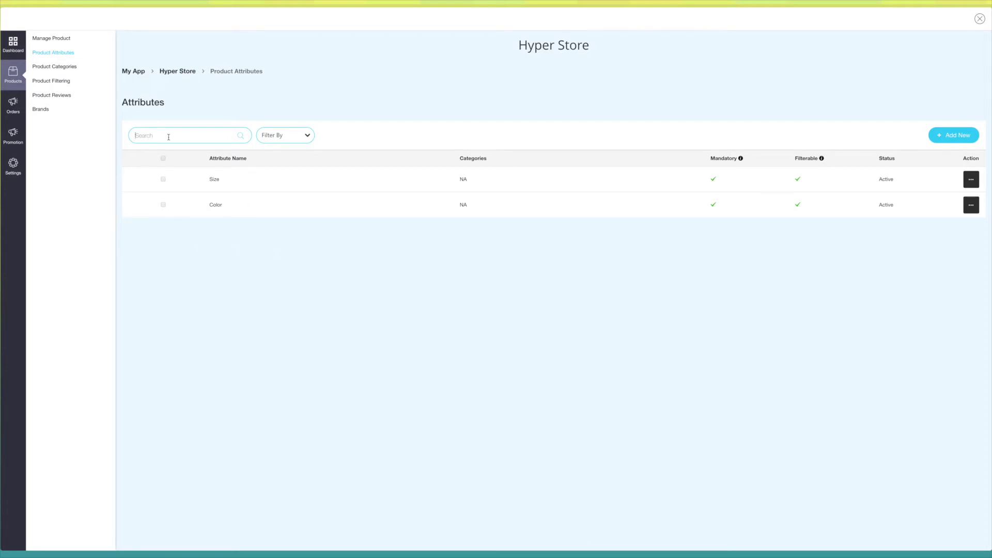
# - Examine the filter choices for attributes and the actions offered for the Size attribute
pyautogui.click(290, 140)
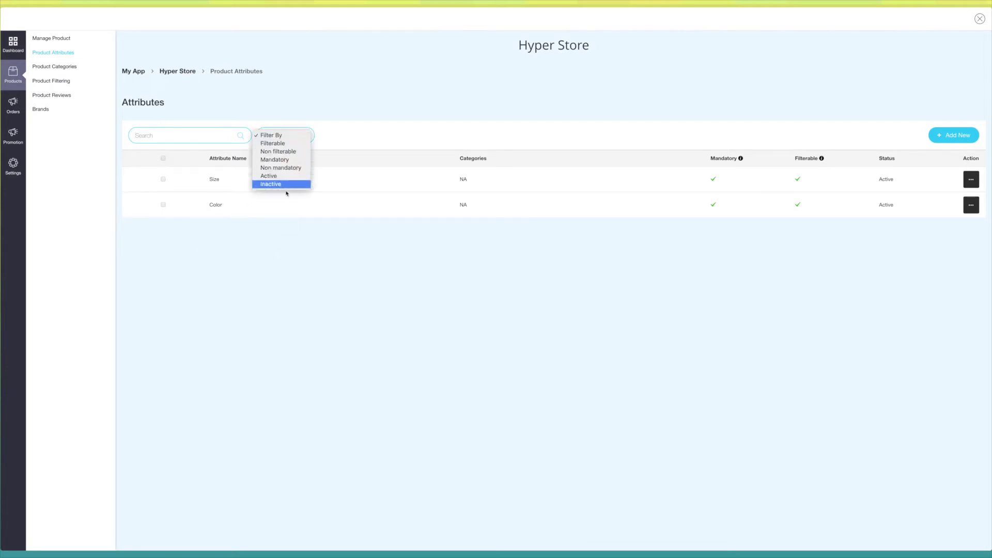
pyautogui.click(279, 136)
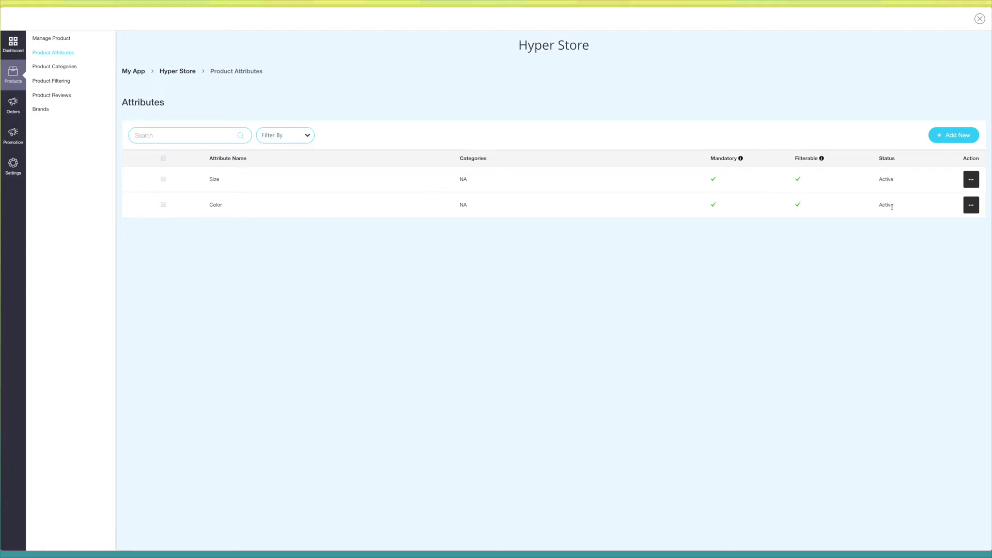
pyautogui.click(970, 179)
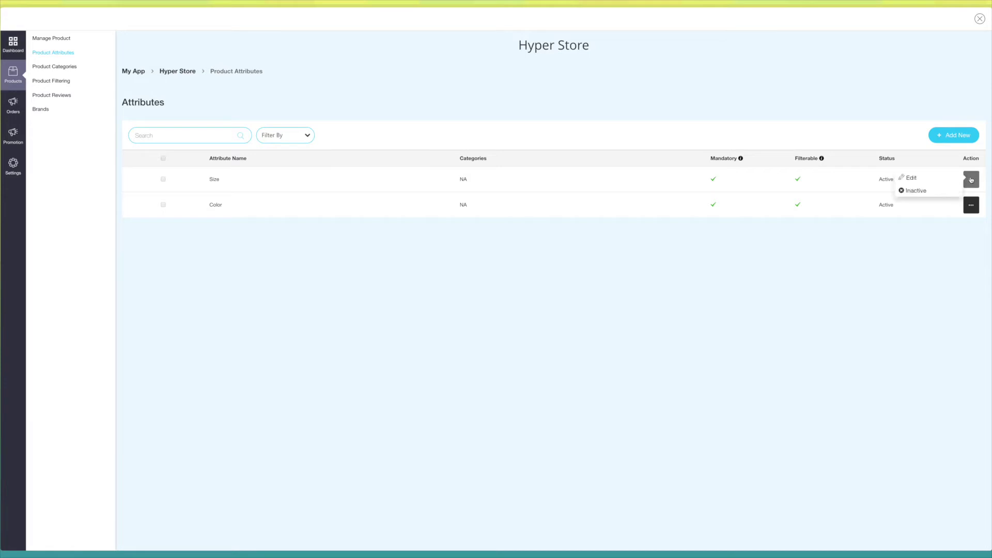
pyautogui.click(911, 178)
pyautogui.click(938, 308)
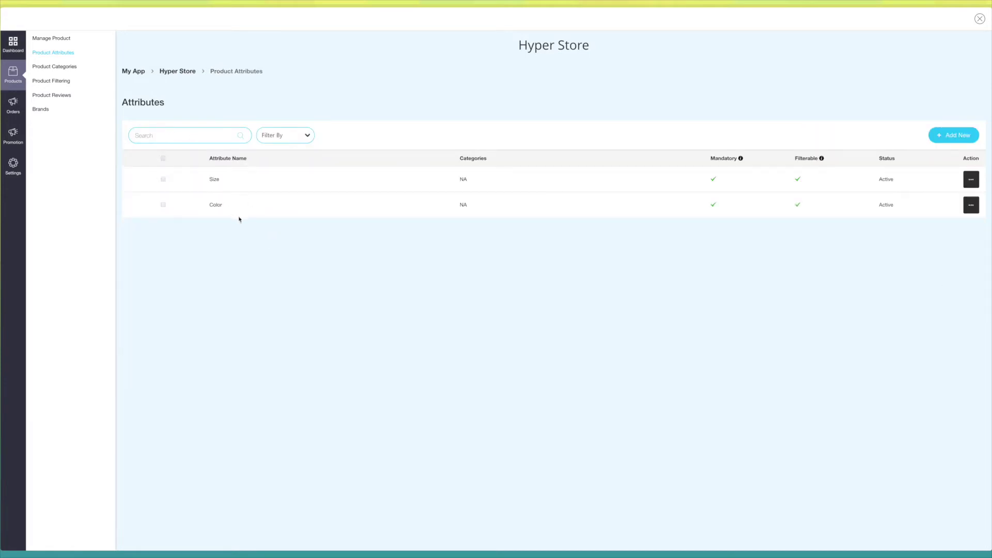
pyautogui.click(287, 136)
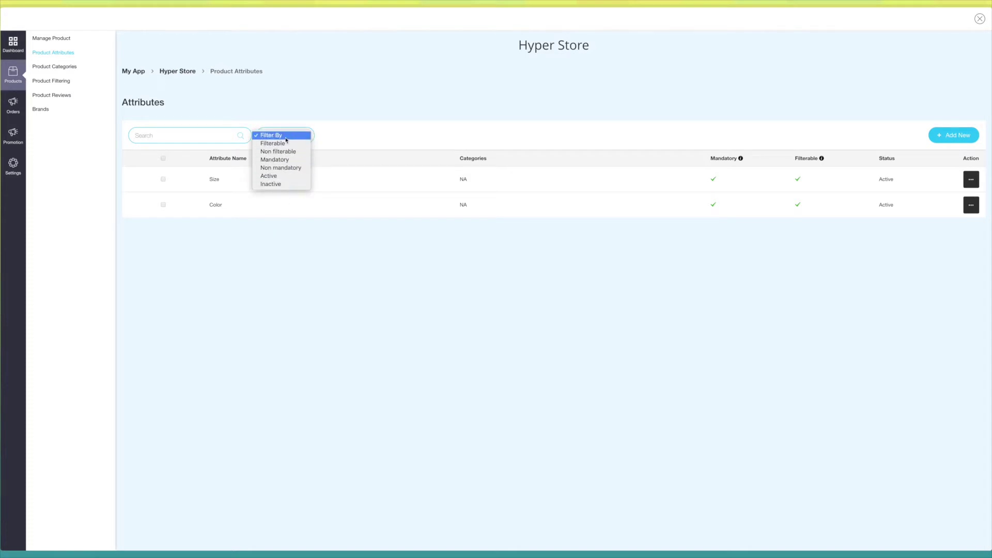
pyautogui.click(287, 136)
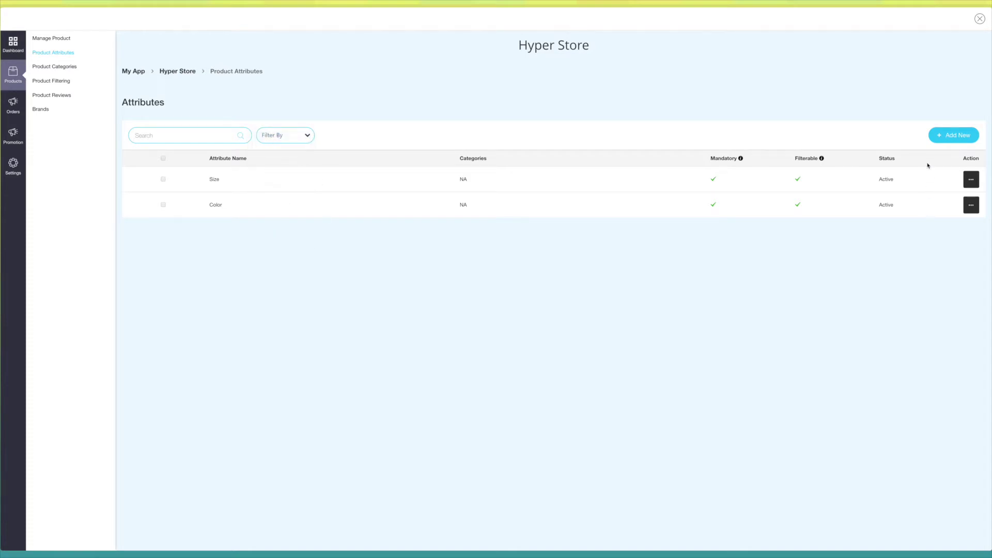
# - Start a new product attribute named Model with the attribute values Old and New
pyautogui.click(952, 136)
pyautogui.click(269, 164)
pyautogui.write('Model')
pyautogui.click(215, 185)
pyautogui.write('Old')
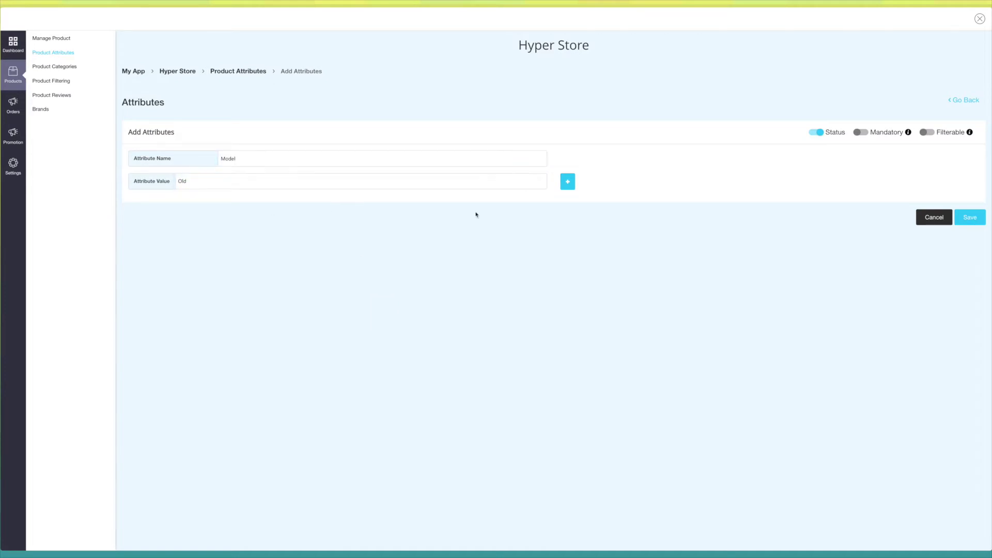
pyautogui.click(567, 182)
pyautogui.click(250, 205)
pyautogui.write('New')
pyautogui.click(317, 281)
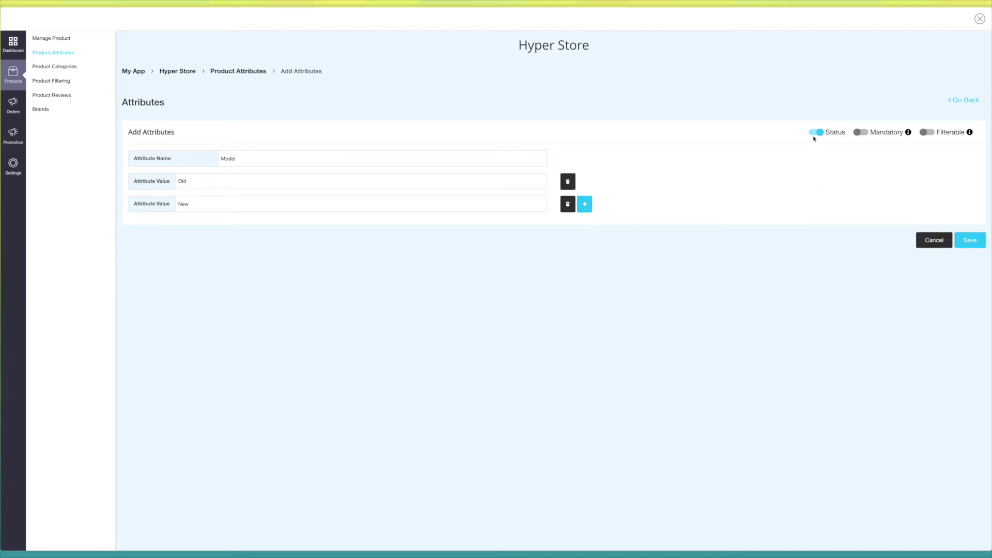
# - Make the Model attribute mandatory and filterable, and save it
pyautogui.click(865, 136)
pyautogui.click(940, 135)
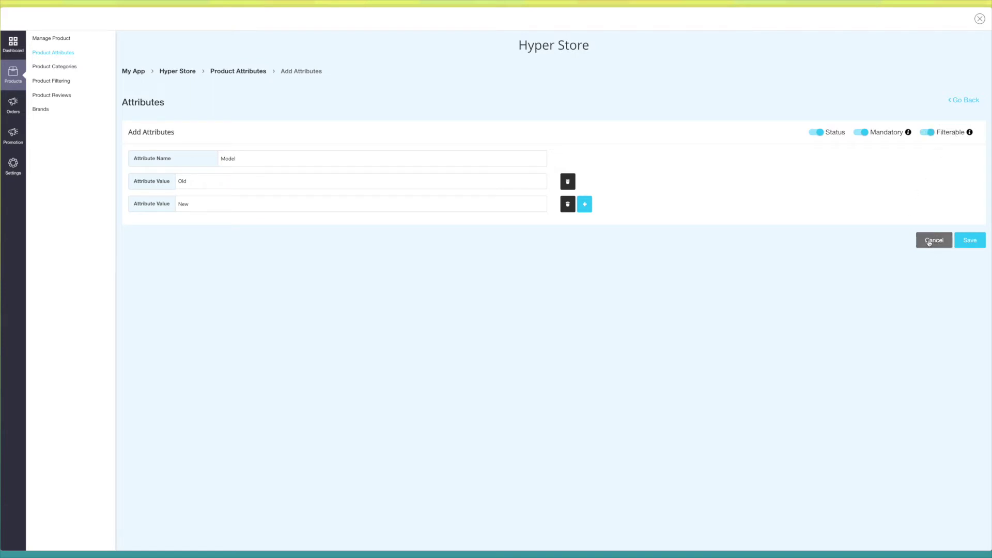
pyautogui.click(969, 240)
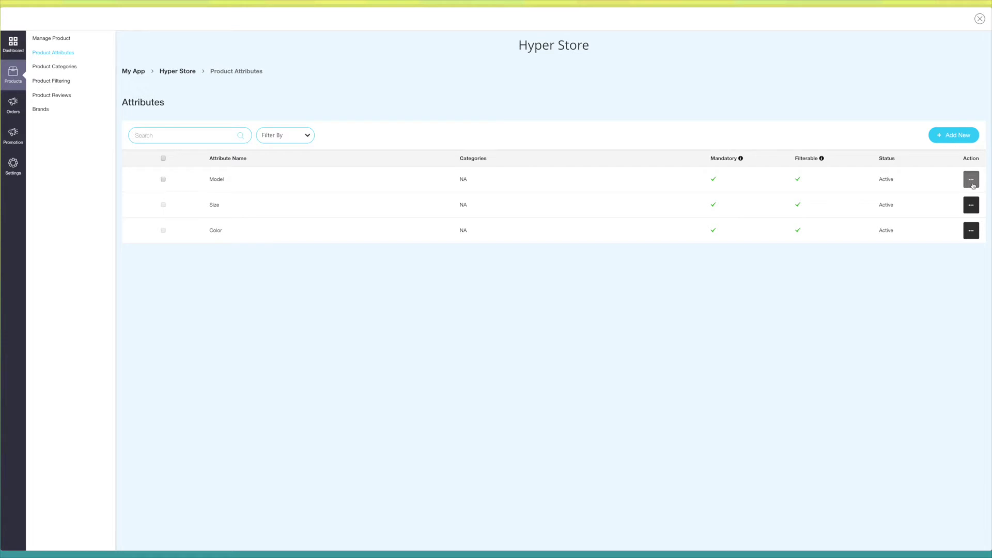
# - Start a new product category named iPhone with a default product sort of 10
pyautogui.click(972, 184)
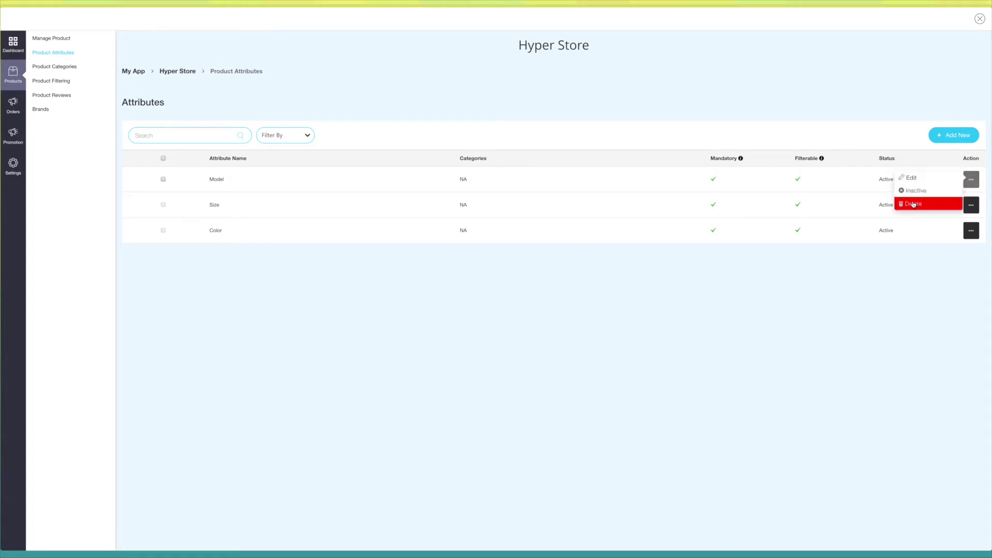
pyautogui.click(65, 66)
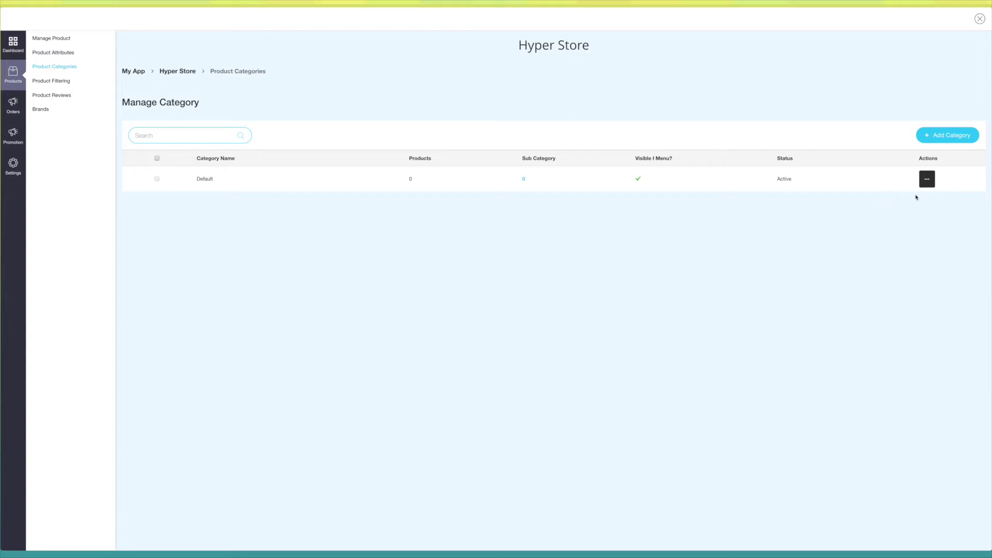
pyautogui.click(948, 136)
pyautogui.click(382, 159)
pyautogui.write('i')
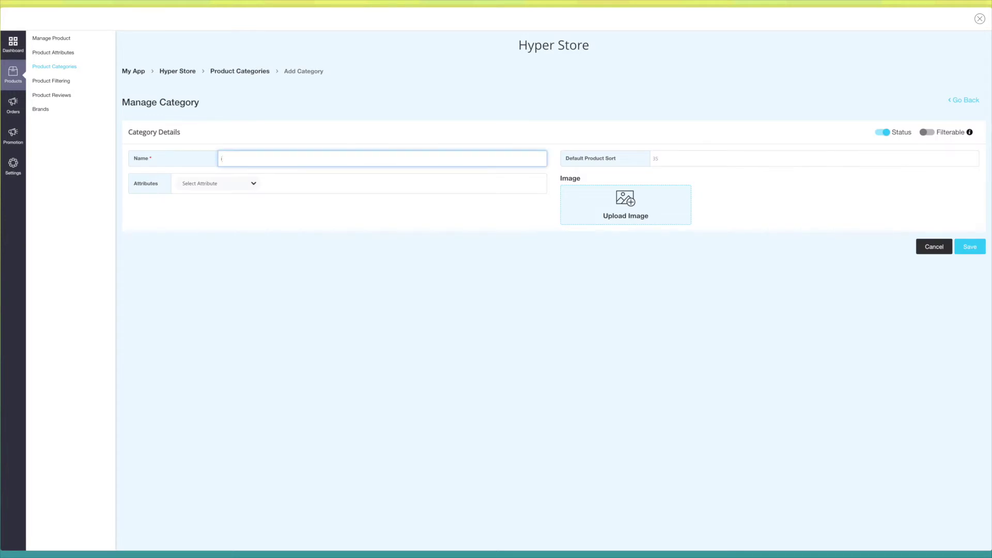
pyautogui.write('Phone')
pyautogui.click(306, 225)
pyautogui.click(699, 159)
pyautogui.write('10')
pyautogui.click(481, 232)
# - Assign the Color and Size attributes to the iPhone category
pyautogui.click(216, 184)
pyautogui.click(217, 190)
pyautogui.click(231, 184)
pyautogui.click(231, 197)
pyautogui.click(312, 187)
pyautogui.click(277, 206)
# - Upload a phone image for the iPhone category and save the category as filterable
pyautogui.click(636, 205)
pyautogui.click(631, 164)
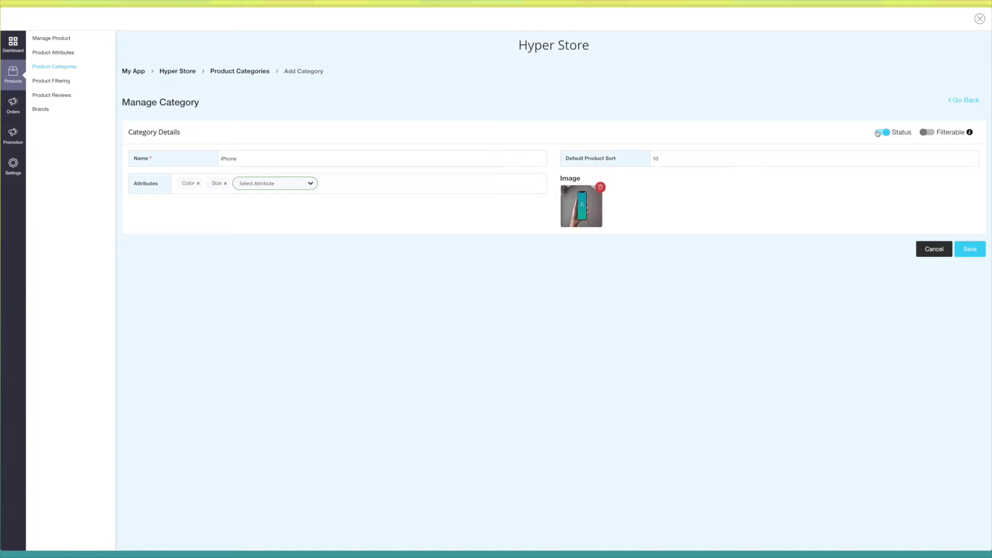
pyautogui.click(926, 132)
pyautogui.click(968, 249)
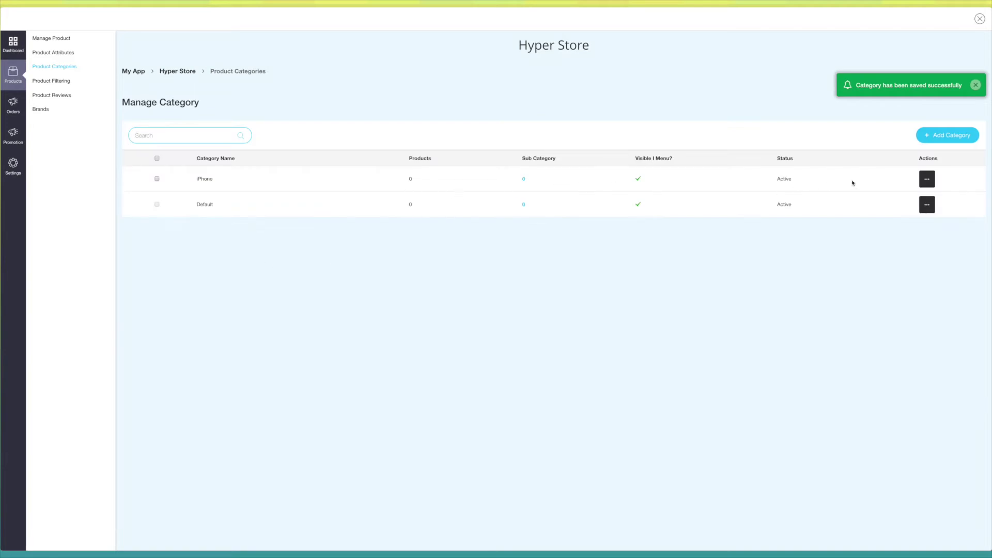
# - Start a new subcategory named iPhone XS under the iPhone category
pyautogui.click(926, 179)
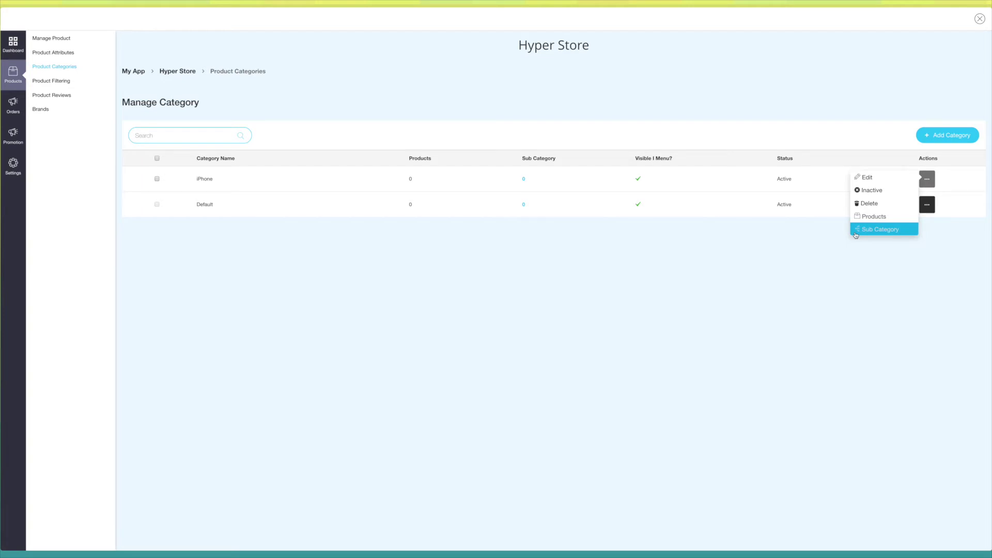
pyautogui.click(865, 232)
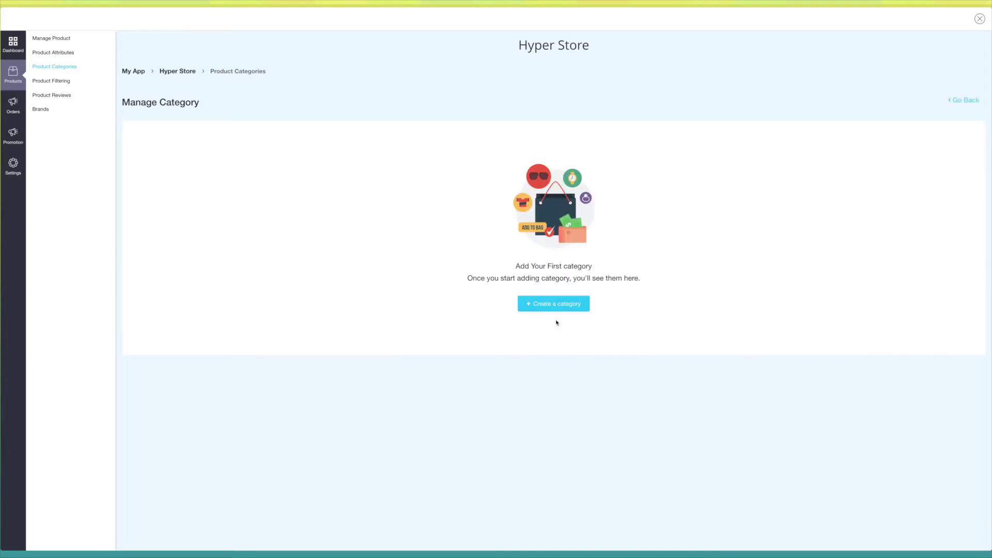
pyautogui.click(549, 304)
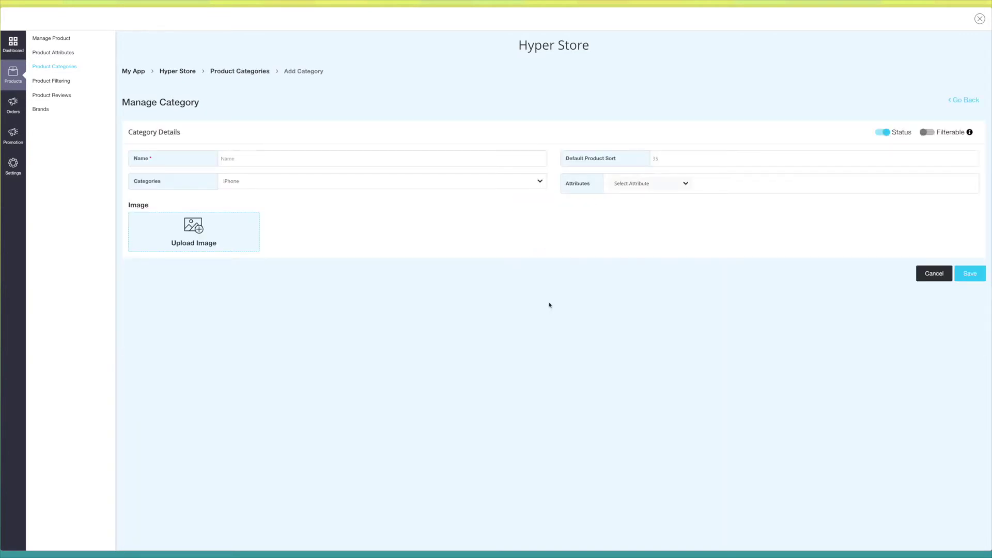
pyautogui.click(280, 161)
pyautogui.write('iPhone XS')
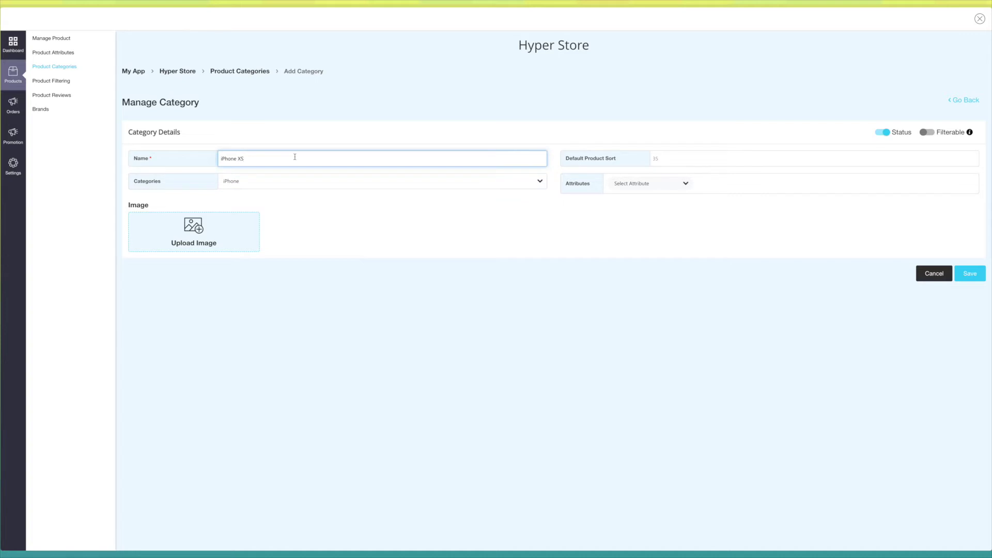
# - Keep iPhone as the parent category, assign an attribute to the iPhone XS subcategory, and save it
pyautogui.click(672, 159)
pyautogui.click(284, 182)
pyautogui.click(284, 182)
pyautogui.click(649, 183)
pyautogui.click(646, 191)
pyautogui.click(973, 274)
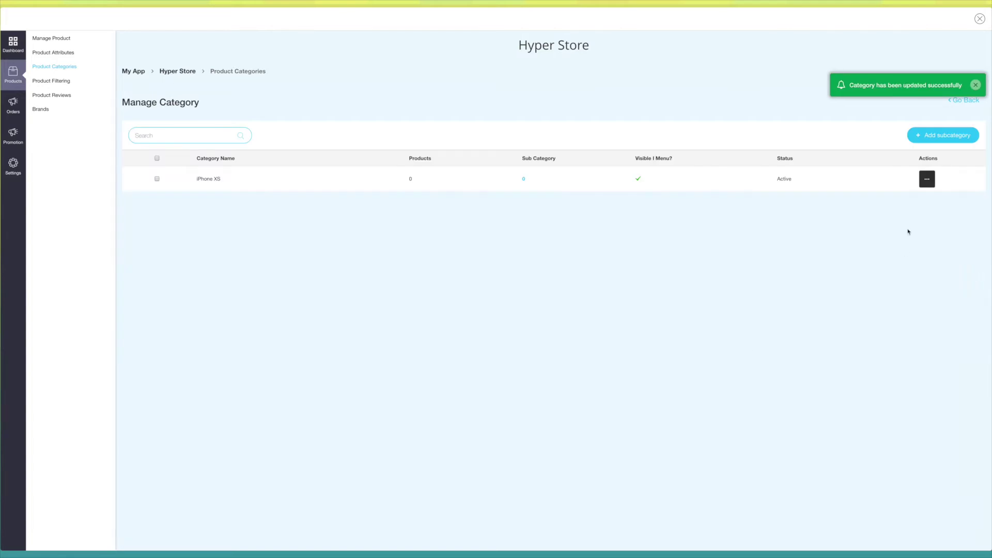
pyautogui.click(928, 184)
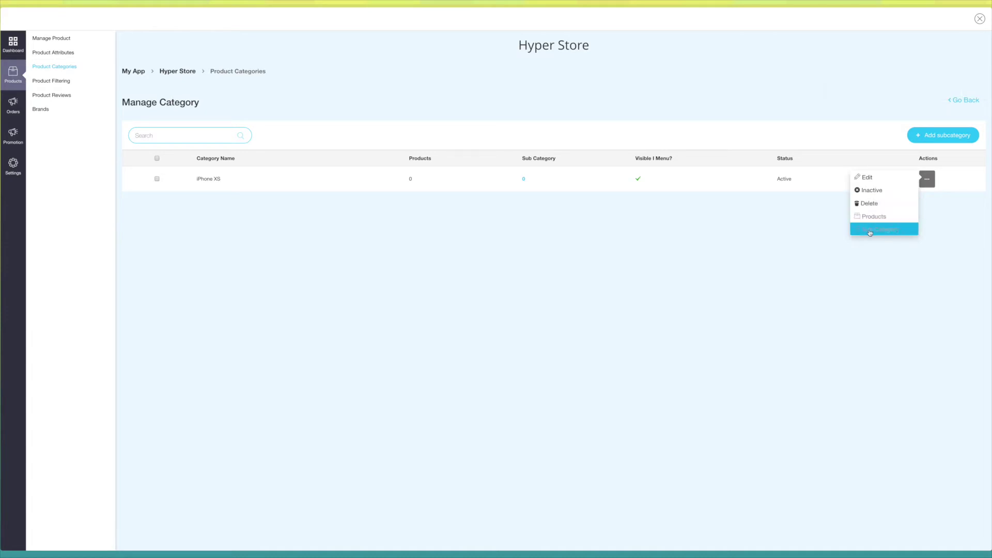
pyautogui.click(724, 261)
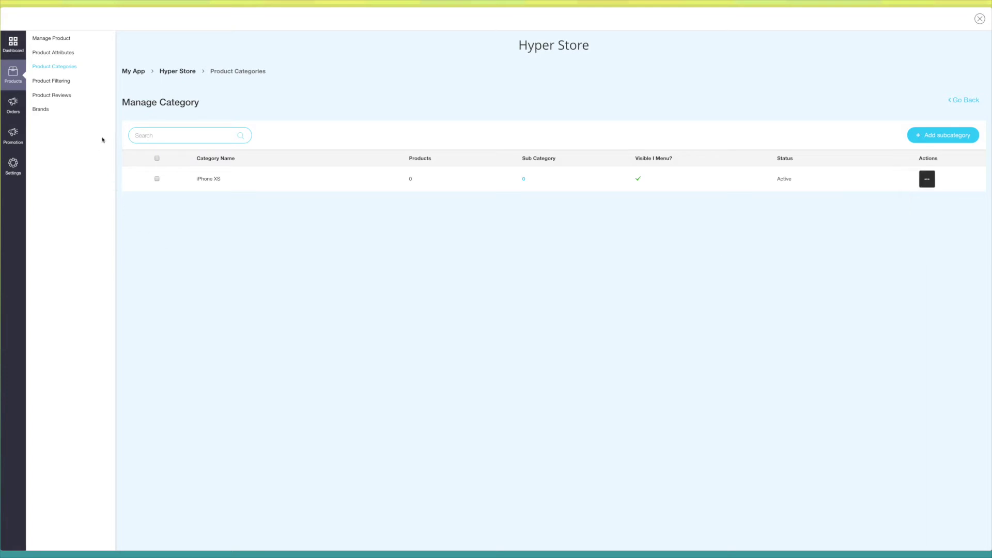
# - Start a new product named Mobile with SKU MS234567 and a default price of 25
pyautogui.click(64, 37)
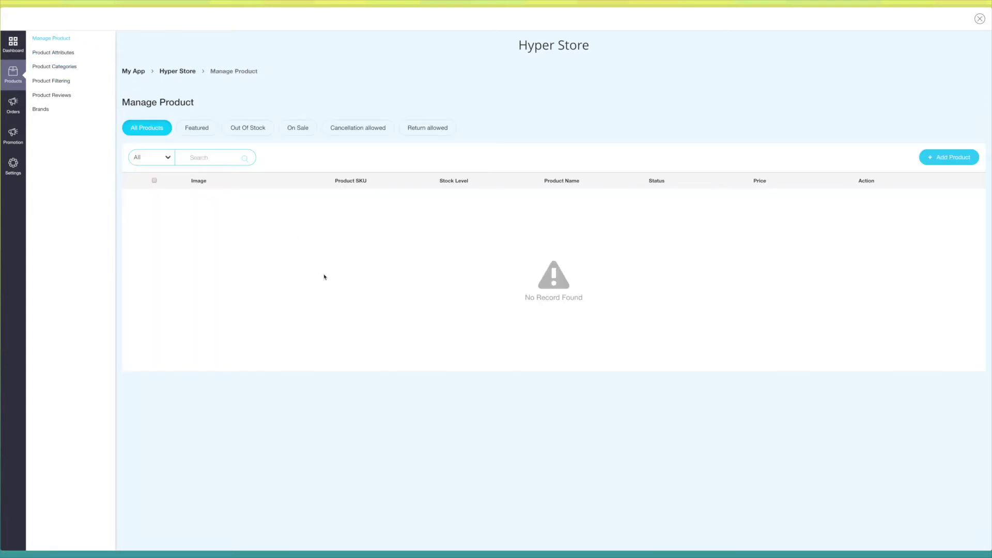
pyautogui.click(950, 157)
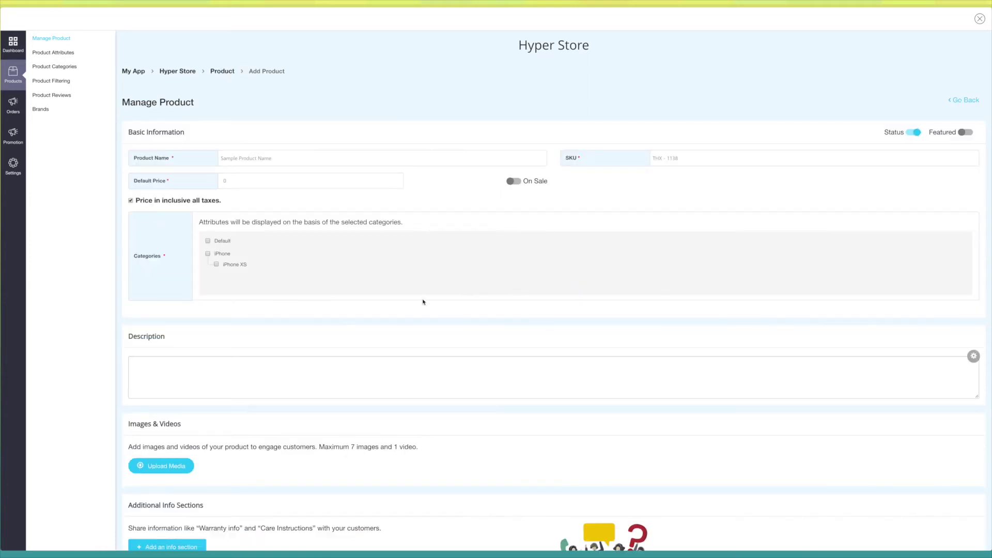
pyautogui.write('Mobile')
pyautogui.press('Tab')
pyautogui.write('MS234567')
pyautogui.press('Tab')
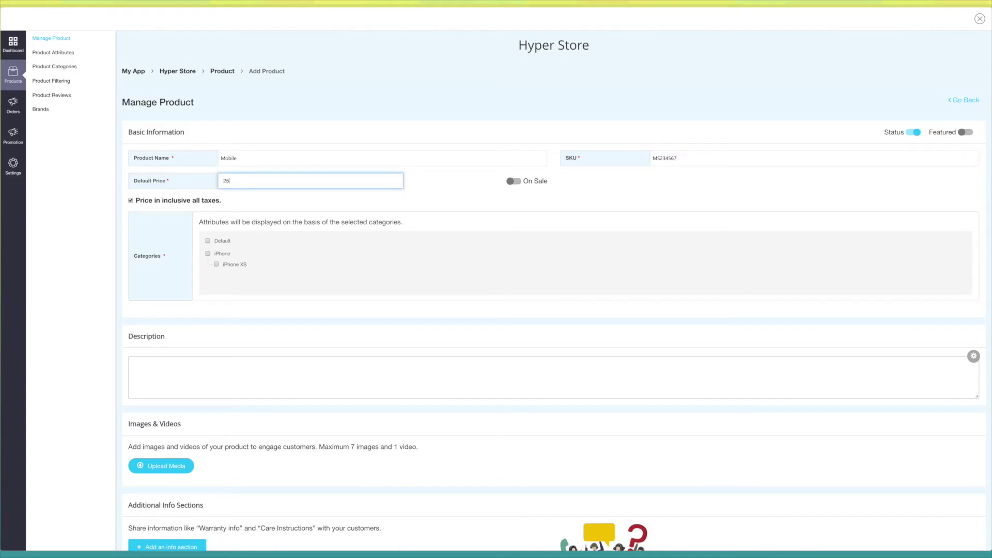
pyautogui.click(401, 202)
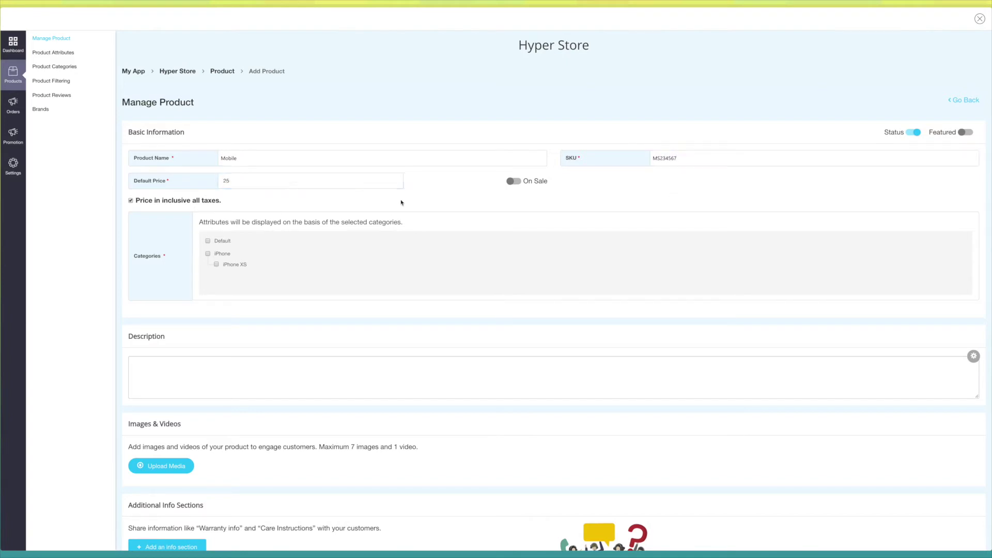
# - Put the Mobile product on sale with a discount of 2 percent
pyautogui.click(517, 182)
pyautogui.click(250, 205)
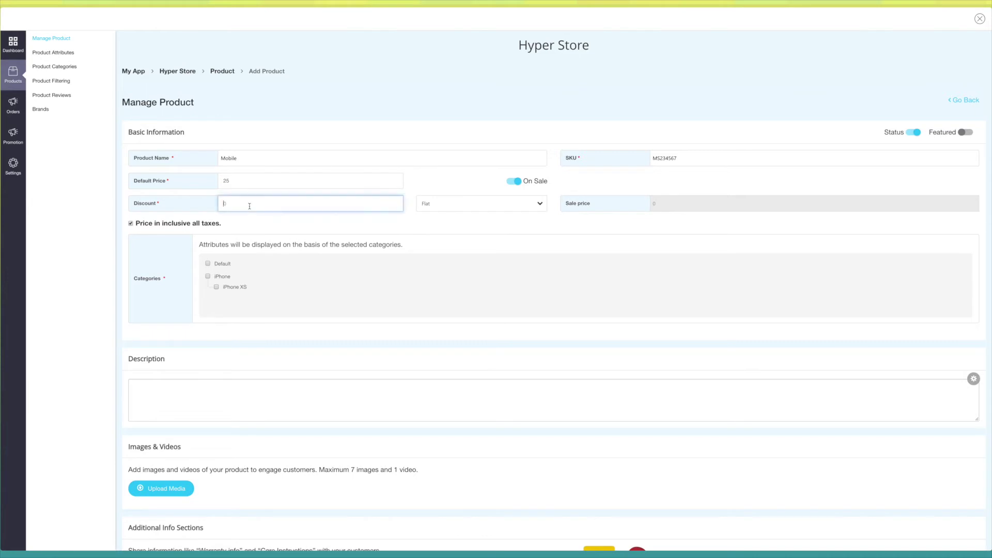
pyautogui.write('2')
pyautogui.click(448, 204)
pyautogui.click(450, 210)
pyautogui.scroll(-1, 516, 228)
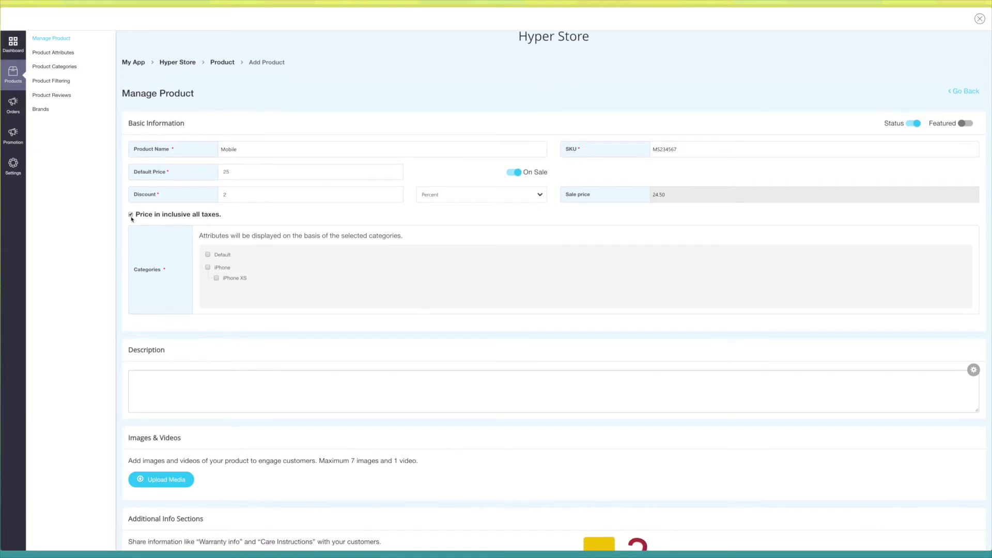
pyautogui.click(275, 235)
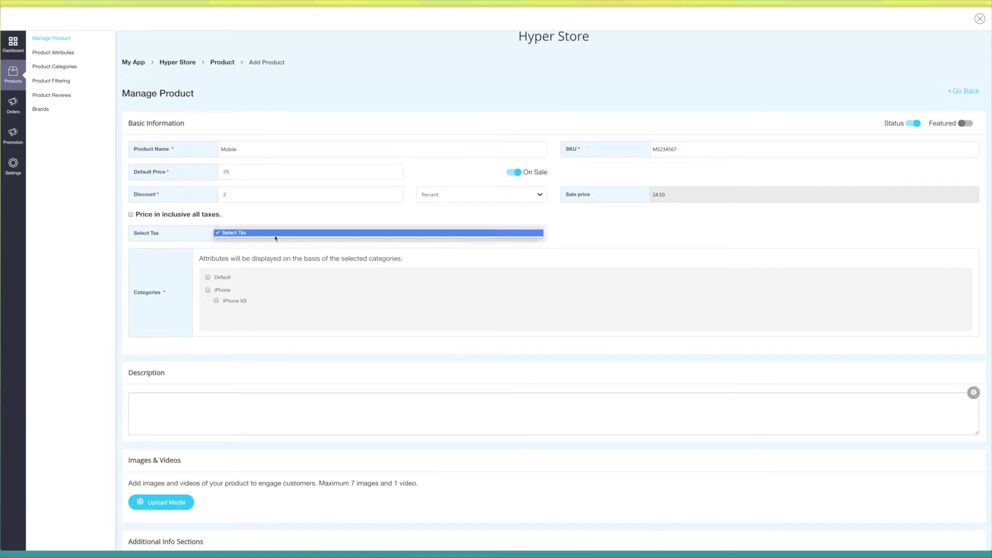
pyautogui.click(274, 234)
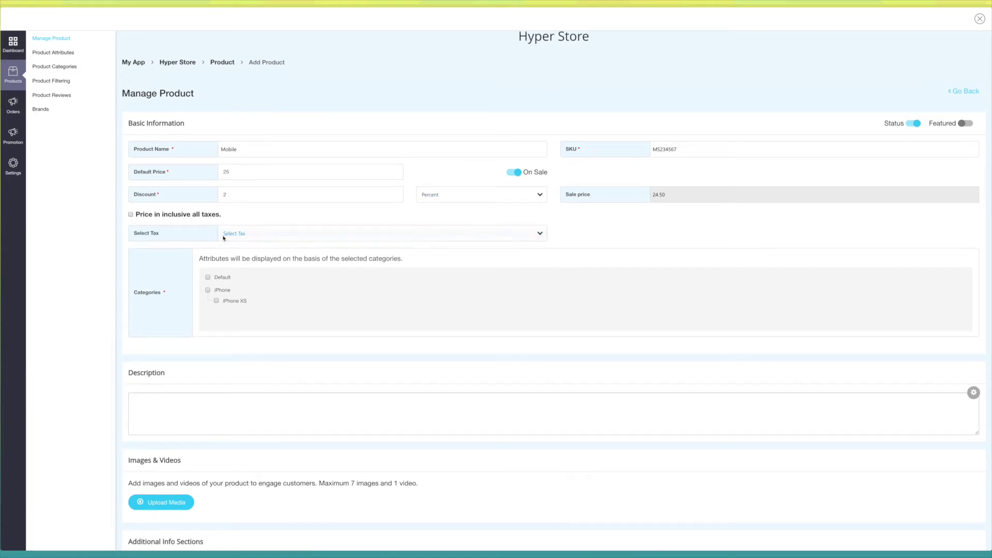
pyautogui.click(130, 214)
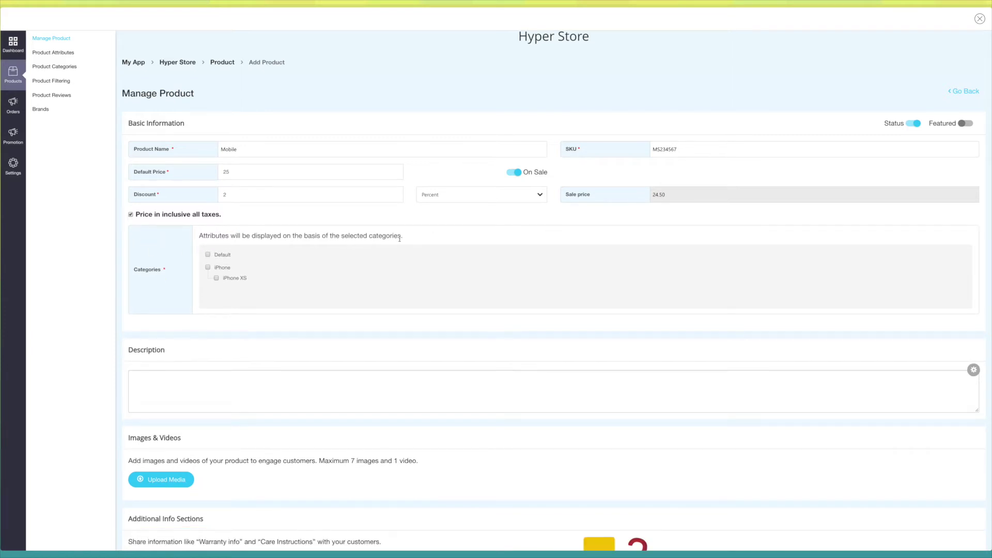
# - Assign the Mobile product to the iPhone category together with its iPhone XS subcategory
pyautogui.click(208, 268)
pyautogui.scroll(-1, 235, 297)
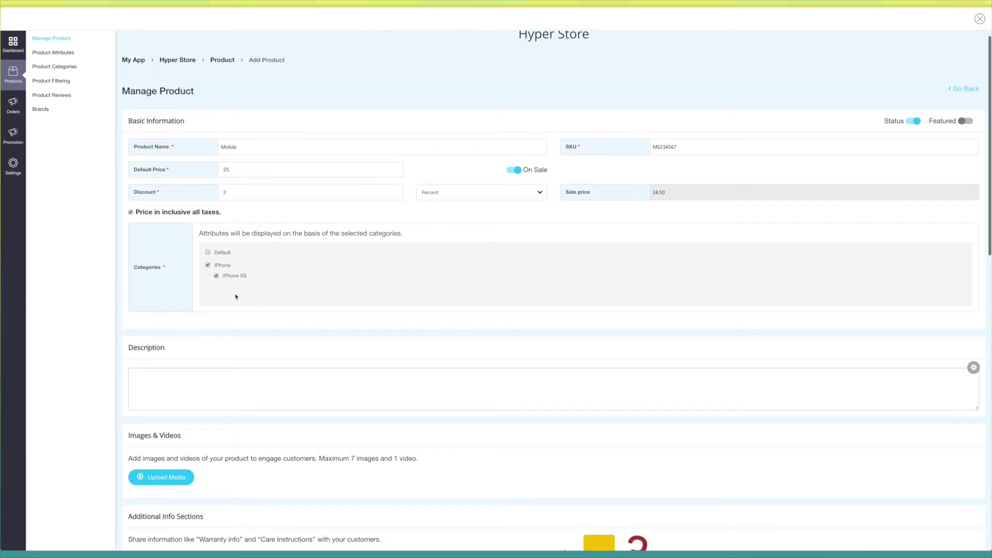
# - Add the Default category to the Mobile product, enter "Description" as its description text, and show the text formatting options
pyautogui.click(208, 253)
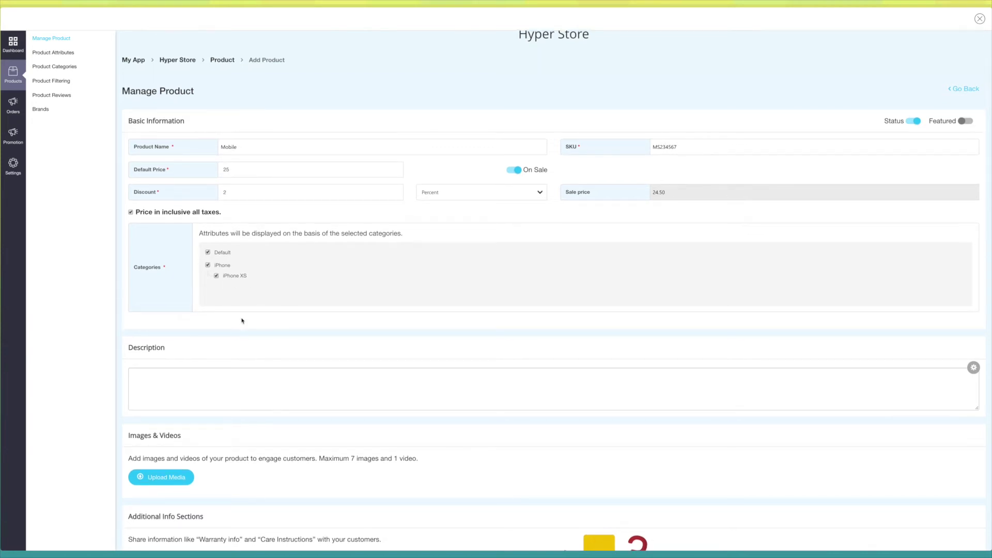
pyautogui.scroll(-3, 242, 321)
pyautogui.click(174, 305)
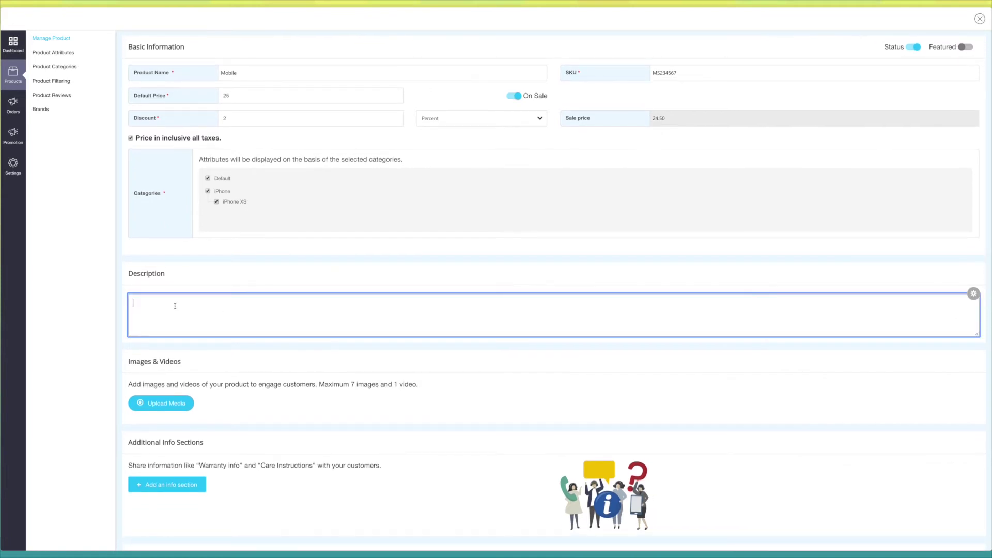
pyautogui.click(225, 349)
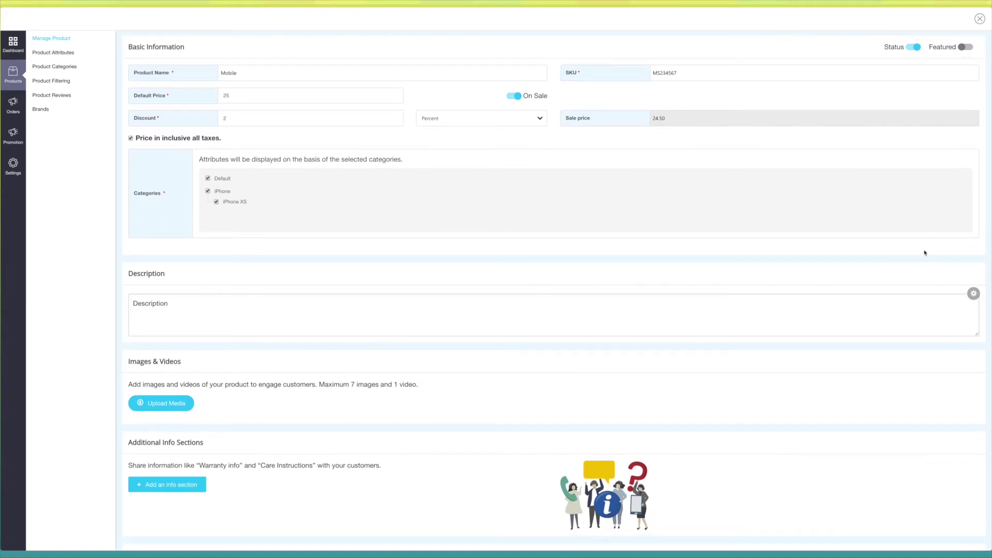
pyautogui.click(973, 294)
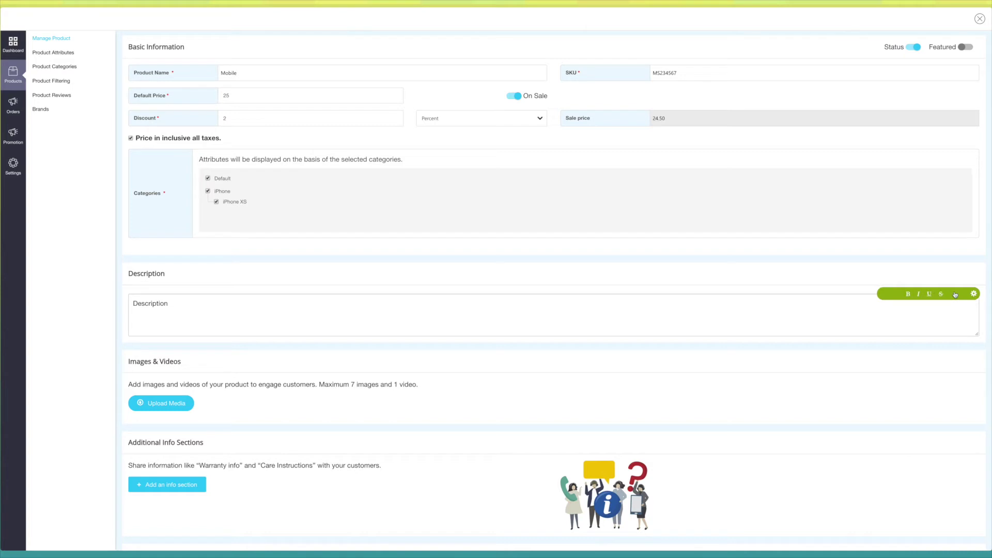
# - Upload the image 8.jpeg to the product's images and videos
pyautogui.scroll(-12, 166, 65)
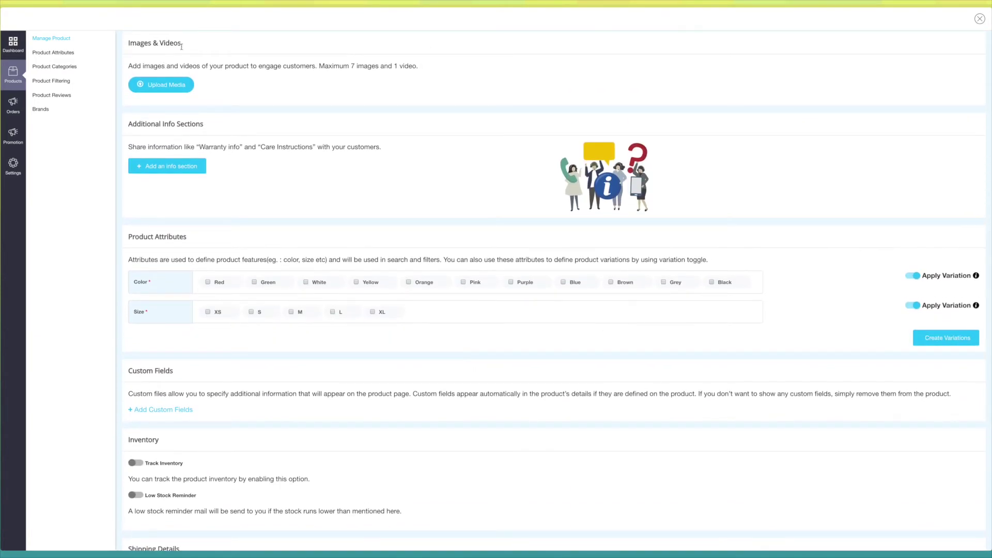
pyautogui.click(157, 90)
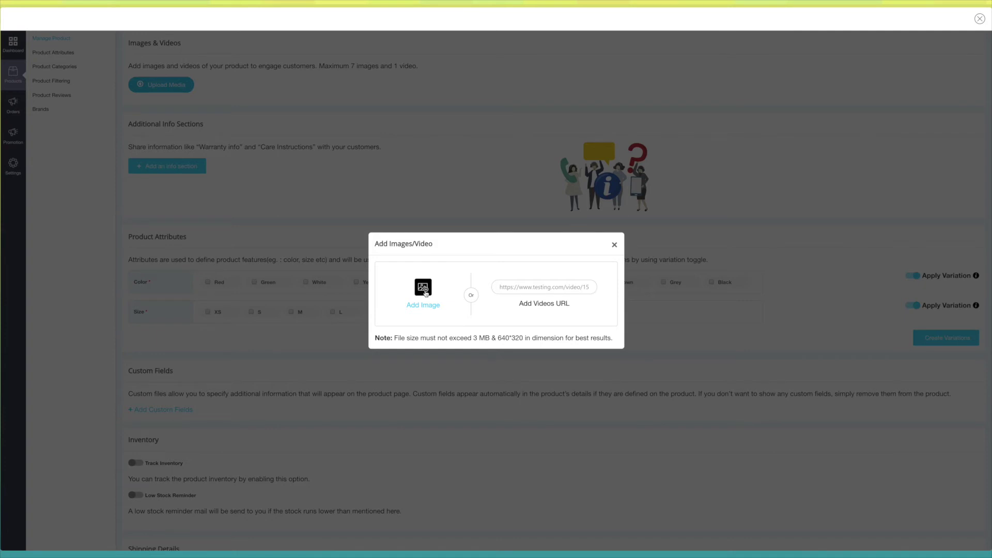
pyautogui.click(539, 290)
pyautogui.click(423, 299)
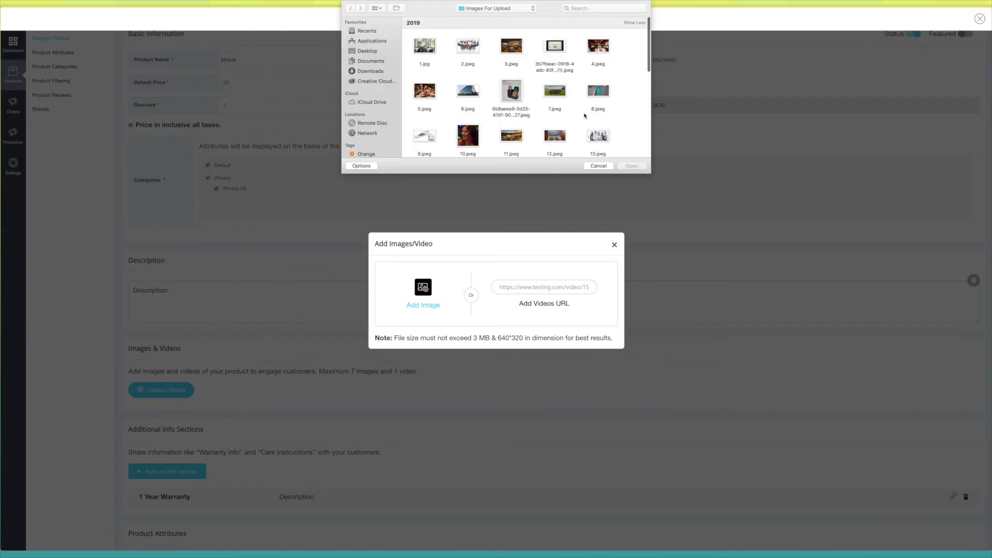
pyautogui.click(598, 92)
pyautogui.doubleClick(597, 92)
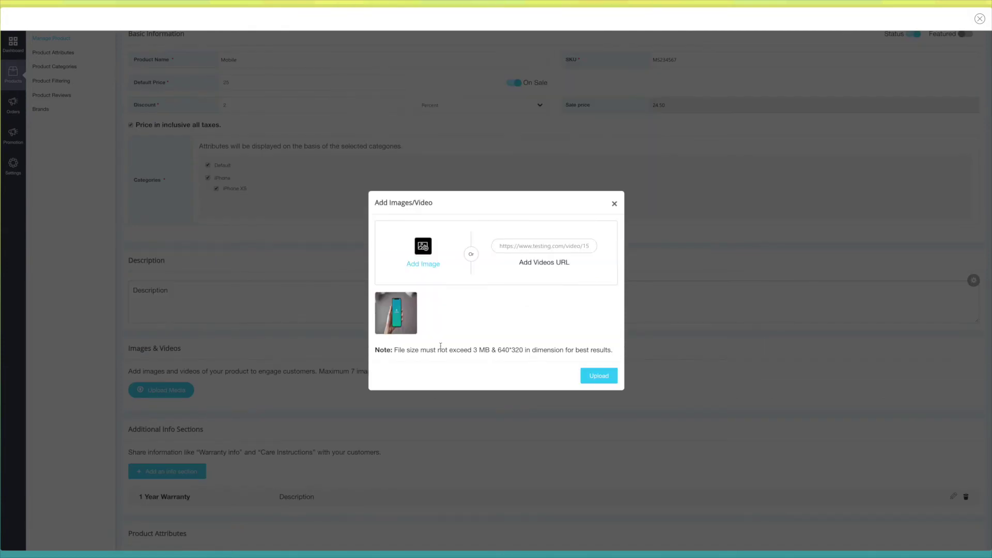
pyautogui.click(601, 379)
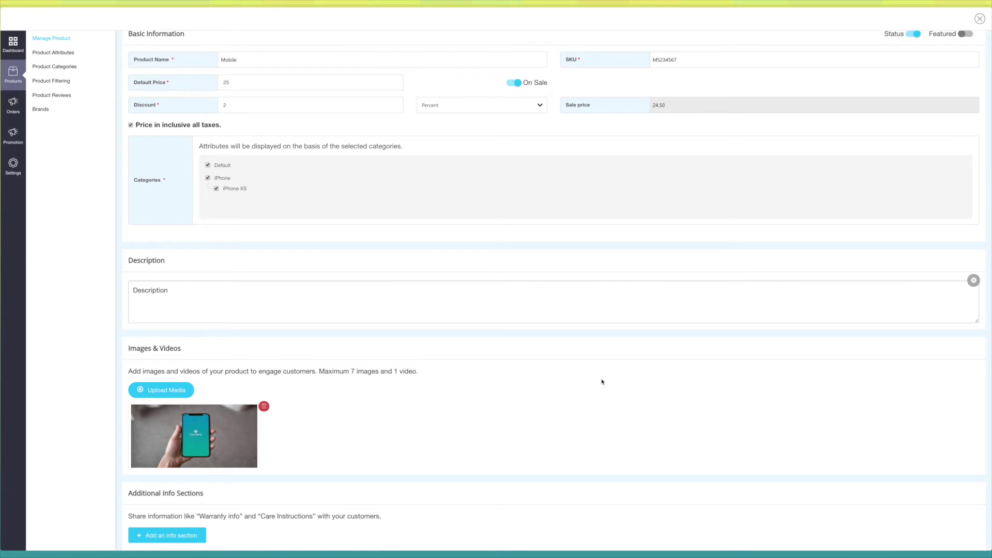
# - Add an info section titled "1 Year Warranty" with the description text "Description" and save it
pyautogui.scroll(-8, 601, 381)
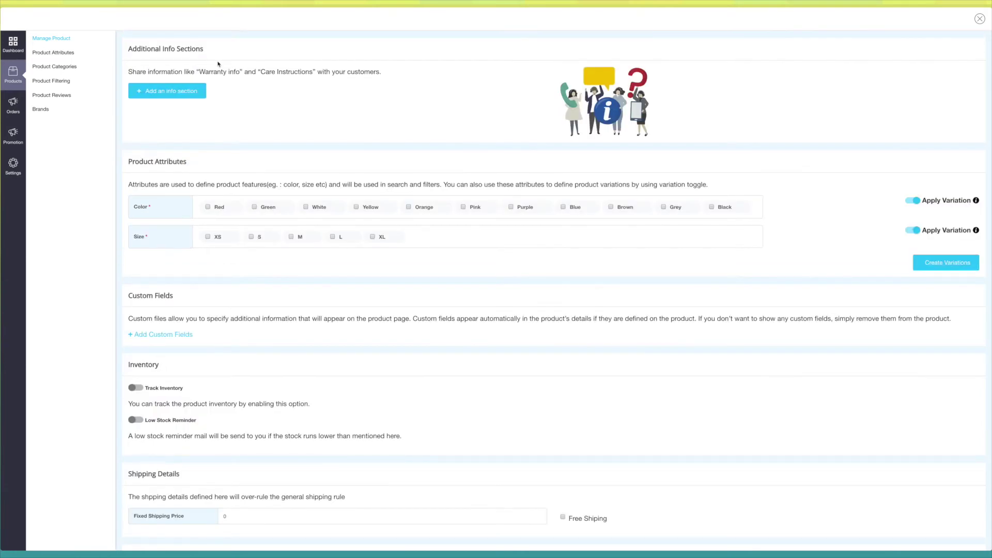
pyautogui.click(168, 96)
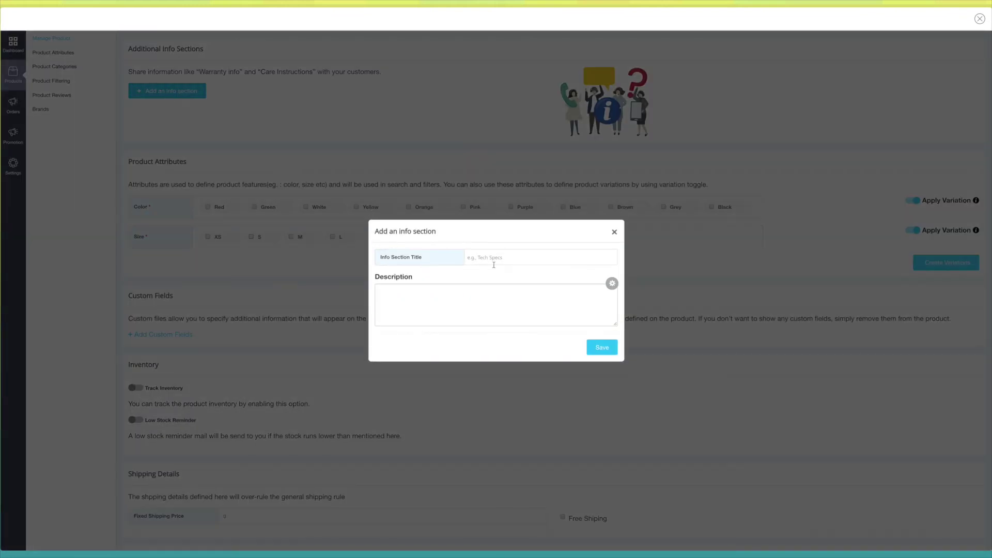
pyautogui.click(509, 257)
pyautogui.write('1 Year Warranty')
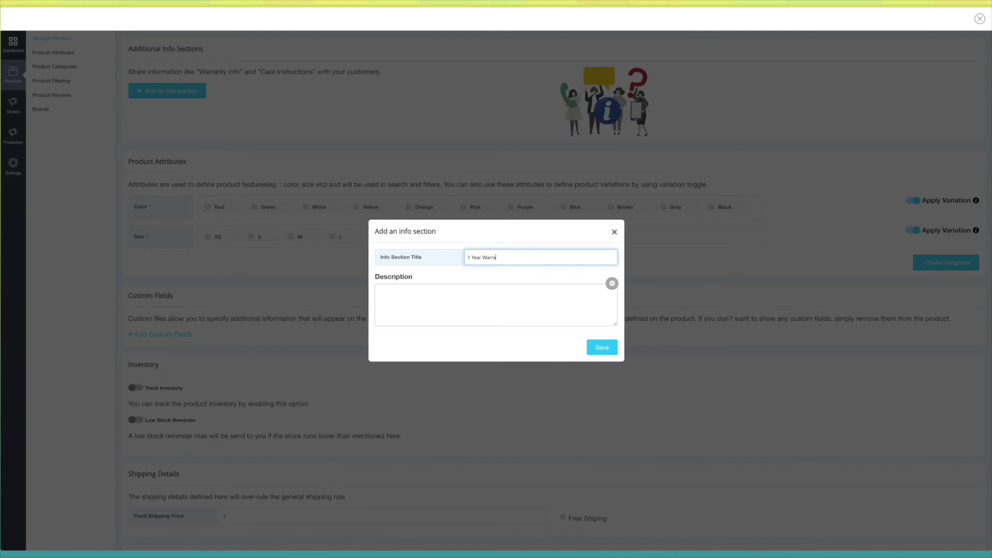
pyautogui.click(612, 349)
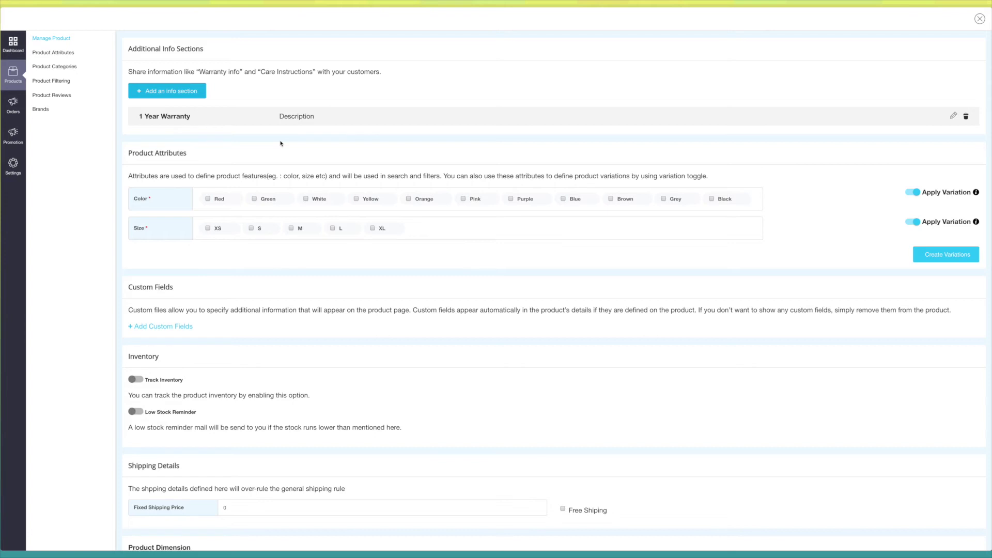
# - Create product variations from the colors Red and Green and the sizes S and M, with variation applied to both attributes
pyautogui.click(208, 199)
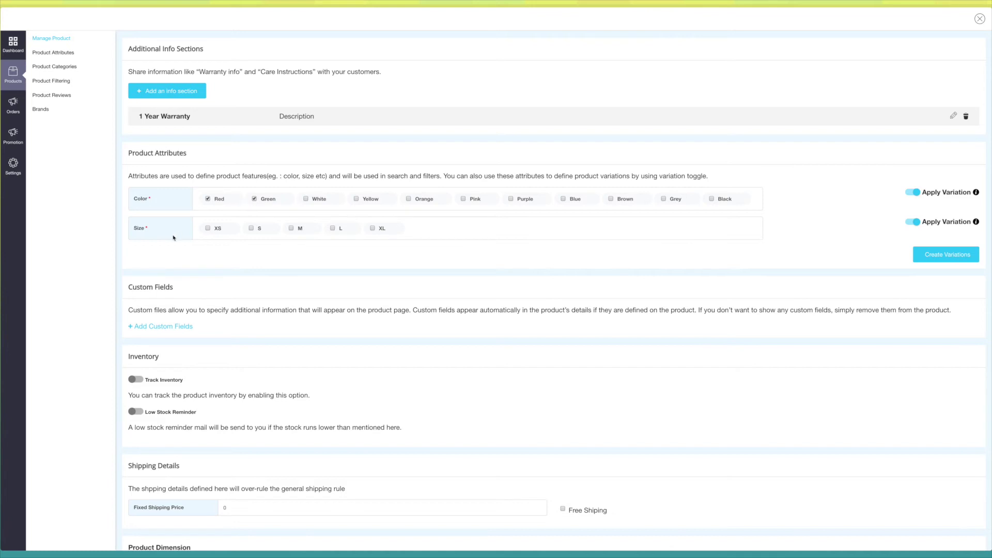
pyautogui.click(251, 229)
pyautogui.click(914, 194)
pyautogui.click(914, 193)
pyautogui.click(912, 222)
pyautogui.click(913, 222)
pyautogui.moveTo(977, 223)
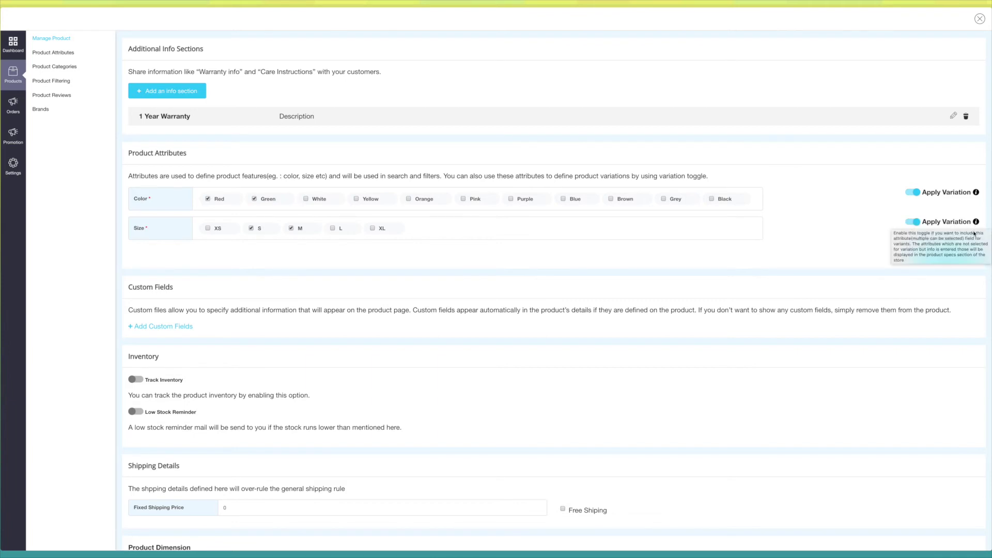
pyautogui.scroll(-1, 847, 249)
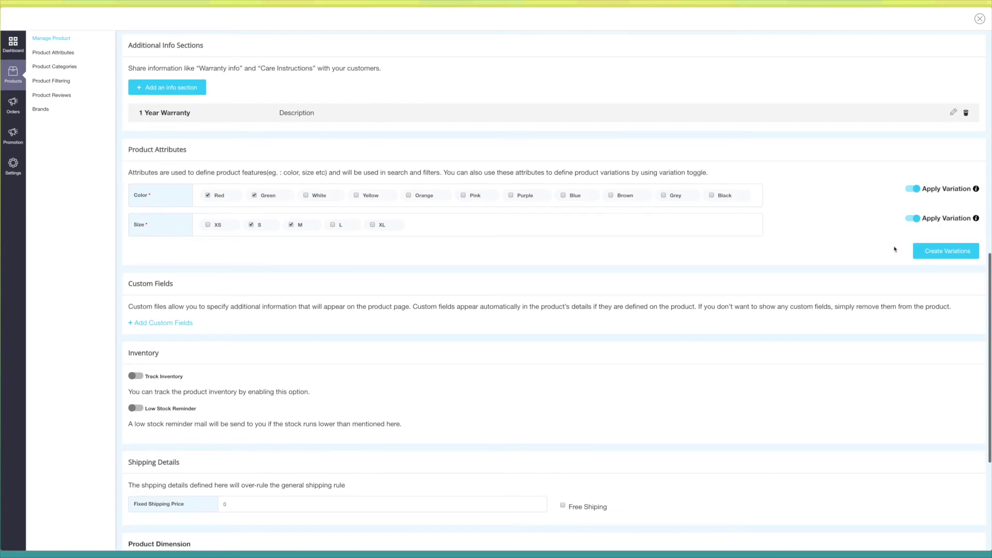
pyautogui.click(929, 251)
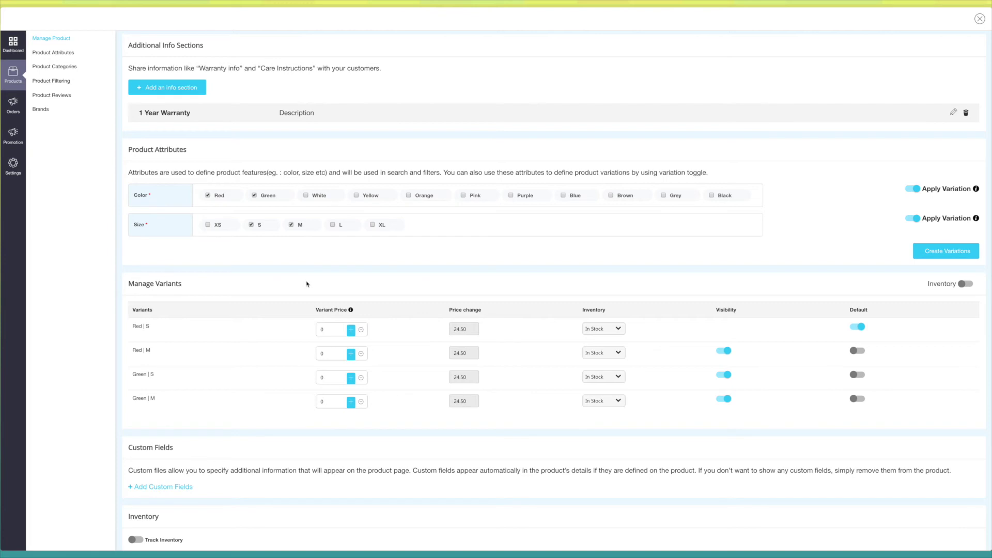
# - Set the Red | S variant's price to 1 and keep its inventory status In Stock
pyautogui.scroll(-1, 265, 289)
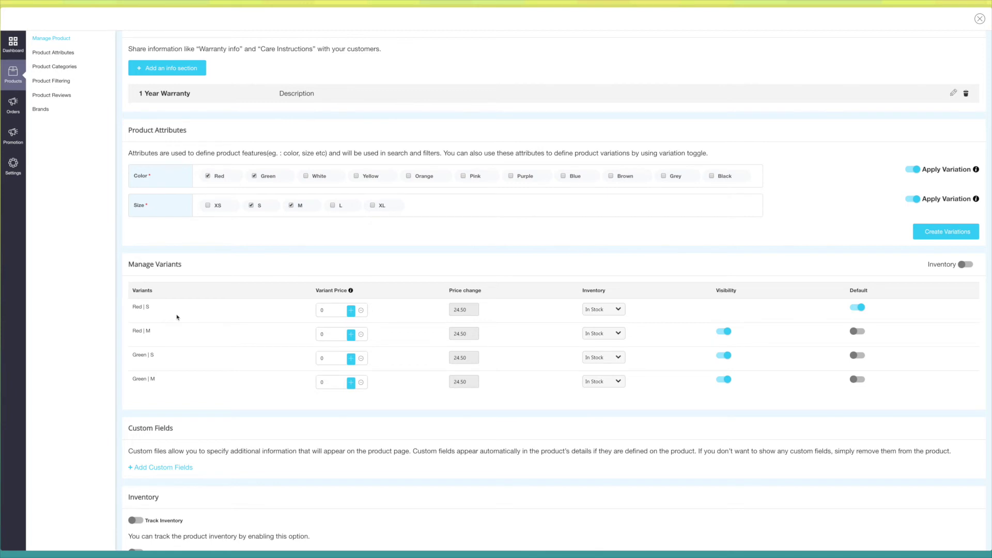
pyautogui.click(325, 310)
pyautogui.write('1')
pyautogui.click(464, 320)
pyautogui.click(605, 310)
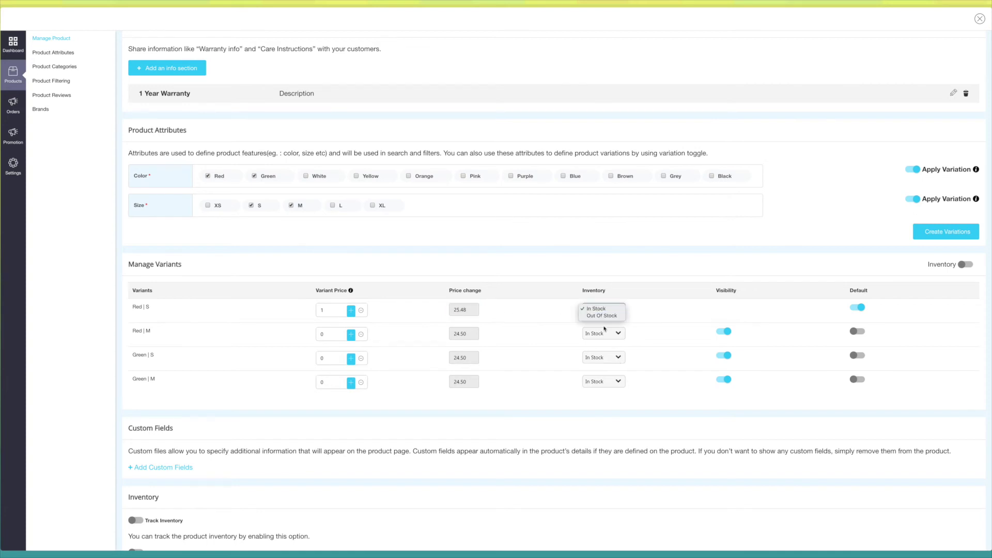
pyautogui.click(597, 309)
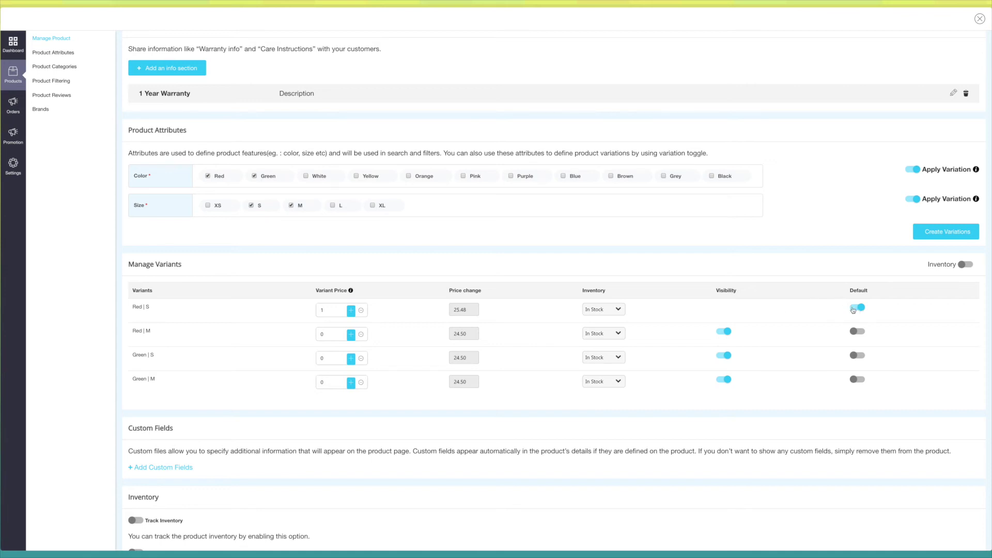
# - Set the Red | M variant's price to 1 and keep its inventory status In Stock
pyautogui.click(335, 334)
pyautogui.press('BackSpace')
pyautogui.write('1')
pyautogui.click(399, 337)
pyautogui.click(621, 336)
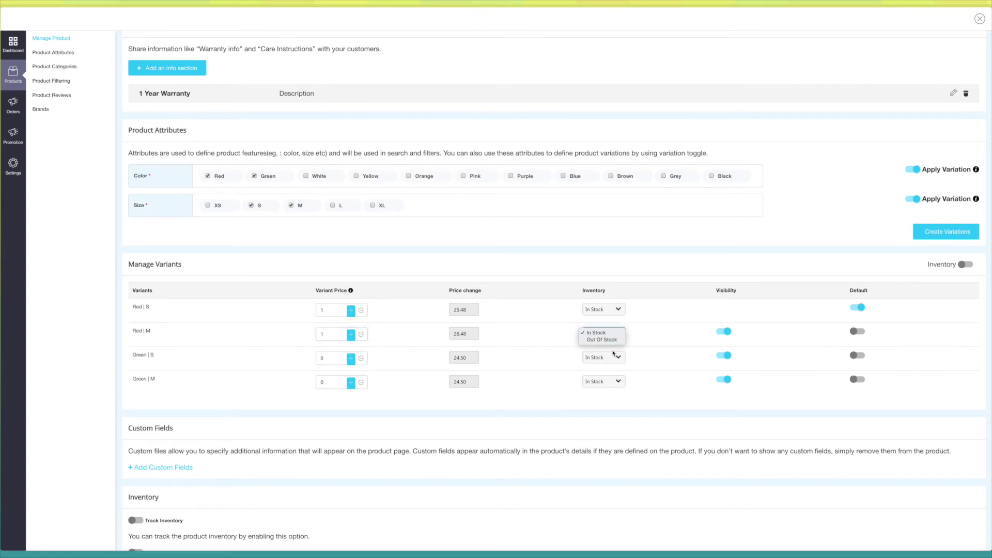
pyautogui.click(601, 335)
# - Switch the Red | M variant's visibility off and back on, and make it the default variant
pyautogui.click(723, 331)
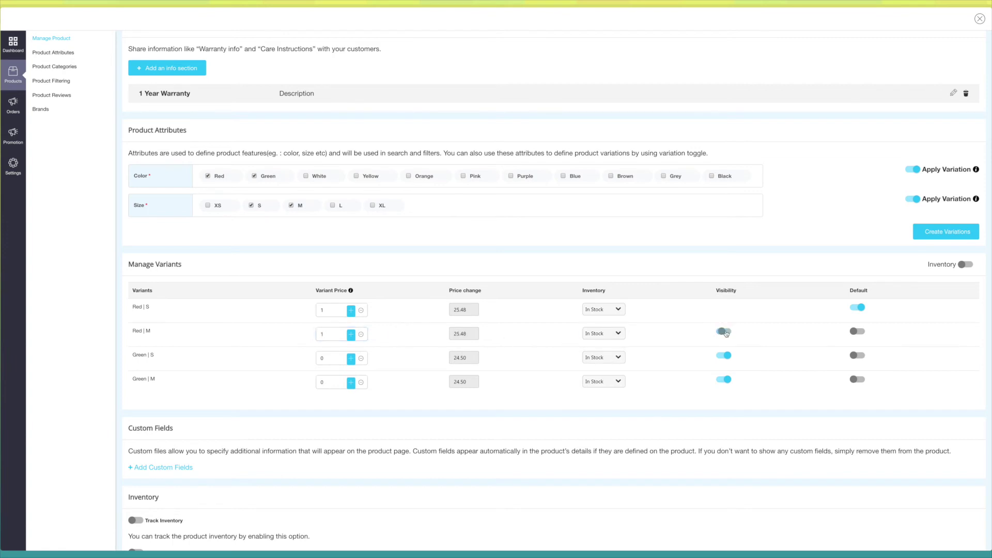
pyautogui.click(723, 331)
pyautogui.click(860, 333)
# - Add a custom field named Phone with the value 10 to the product
pyautogui.scroll(-2, 847, 341)
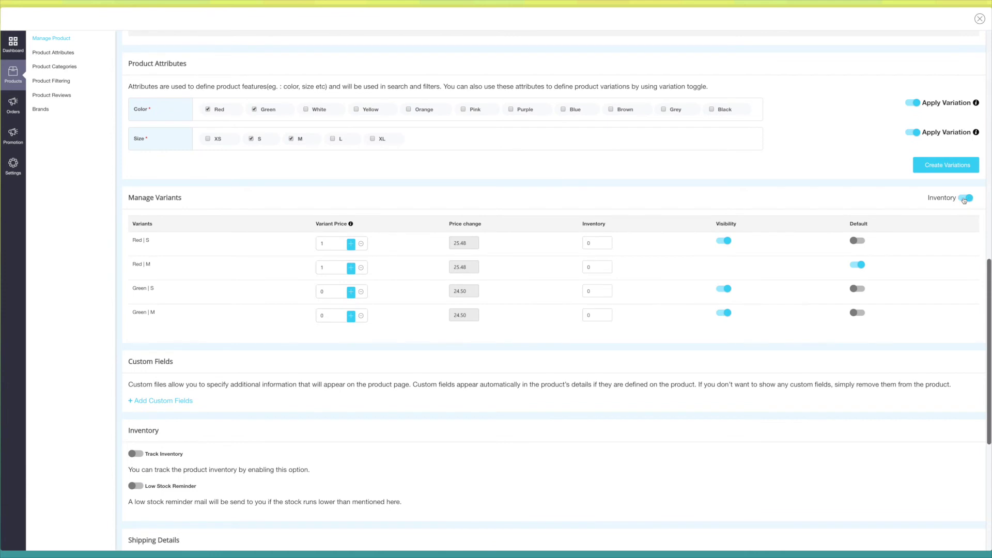
pyautogui.scroll(-5, 549, 334)
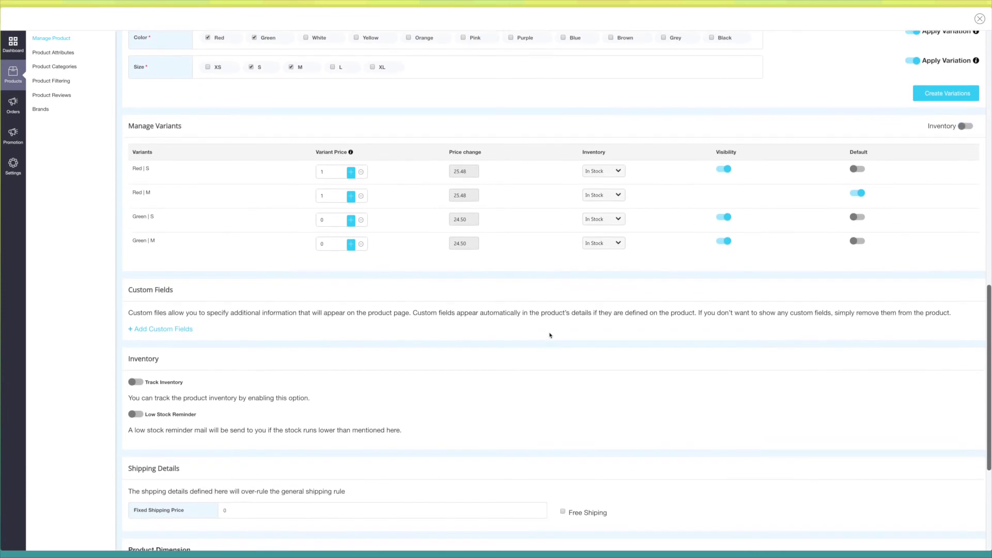
pyautogui.scroll(-2, 550, 334)
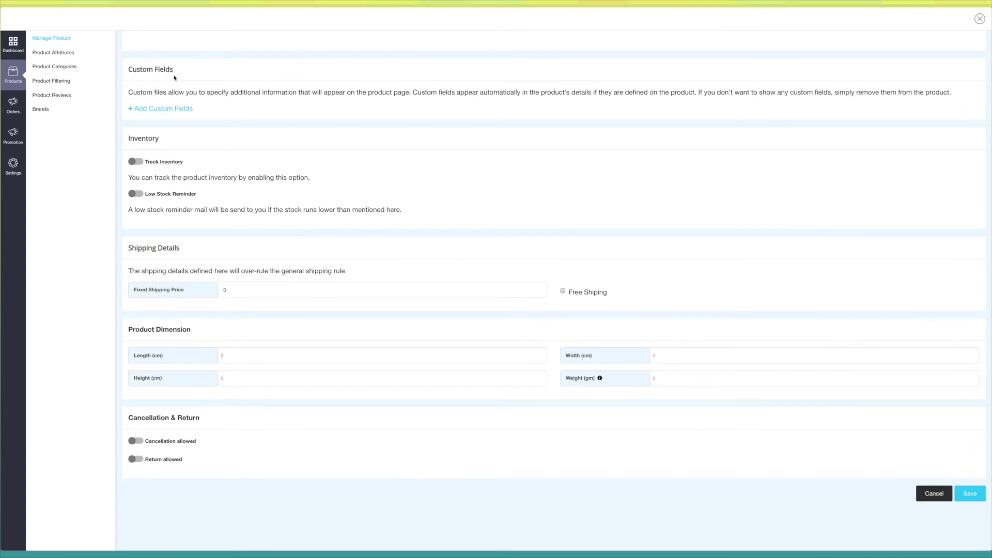
pyautogui.click(159, 109)
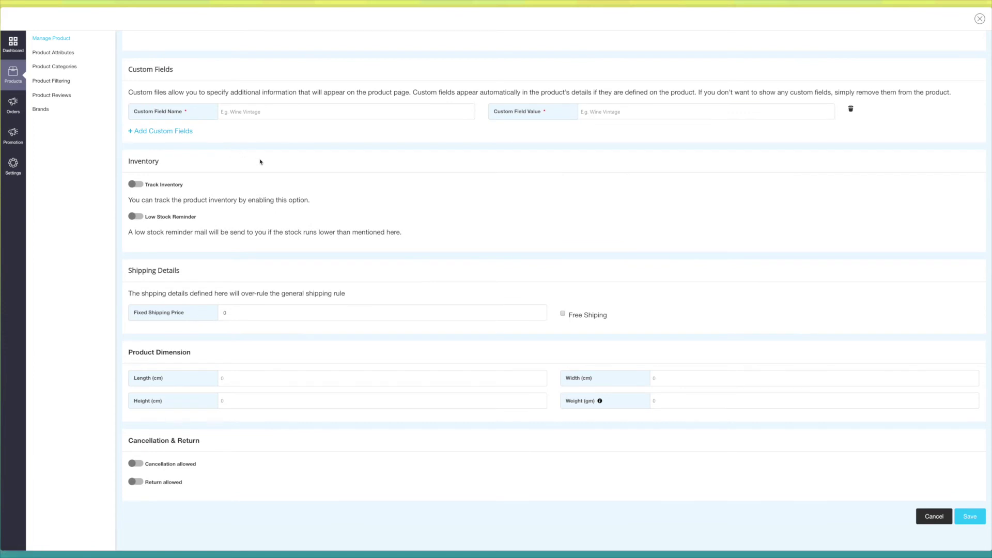
pyautogui.click(268, 112)
pyautogui.write('Phone')
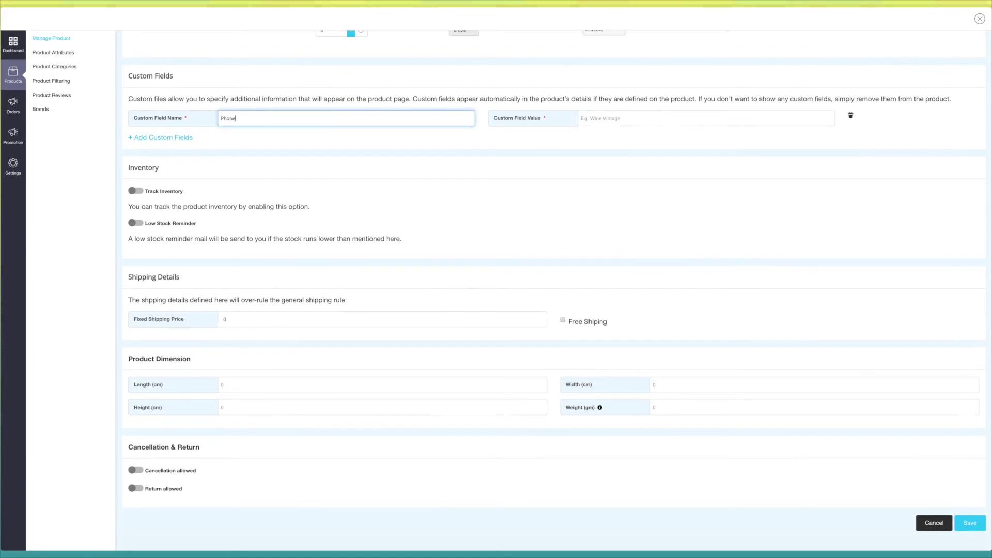
pyautogui.press('Tab')
pyautogui.write('10')
pyautogui.click(607, 141)
pyautogui.scroll(-1, 575, 111)
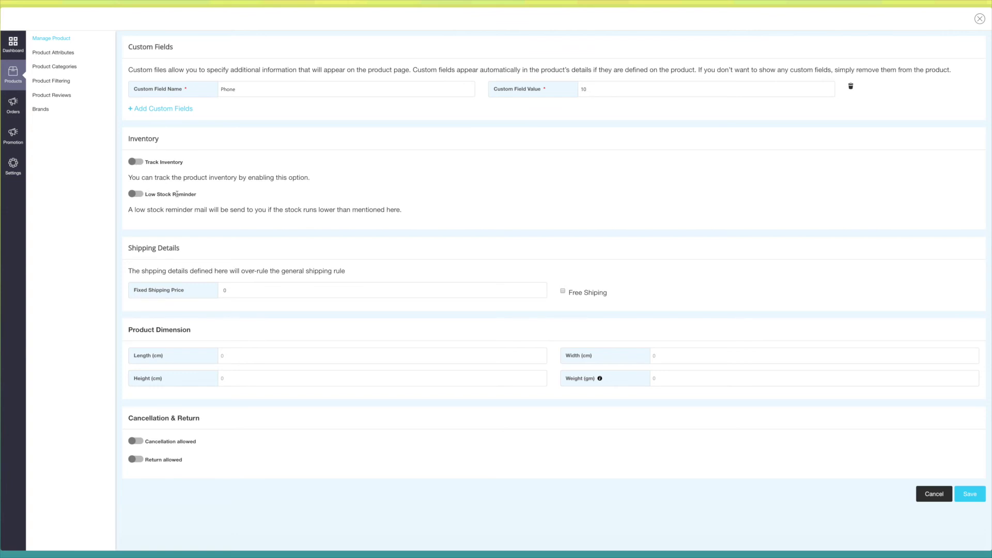
# - Enable product-level inventory tracking and set the inventory to 10
pyautogui.click(139, 162)
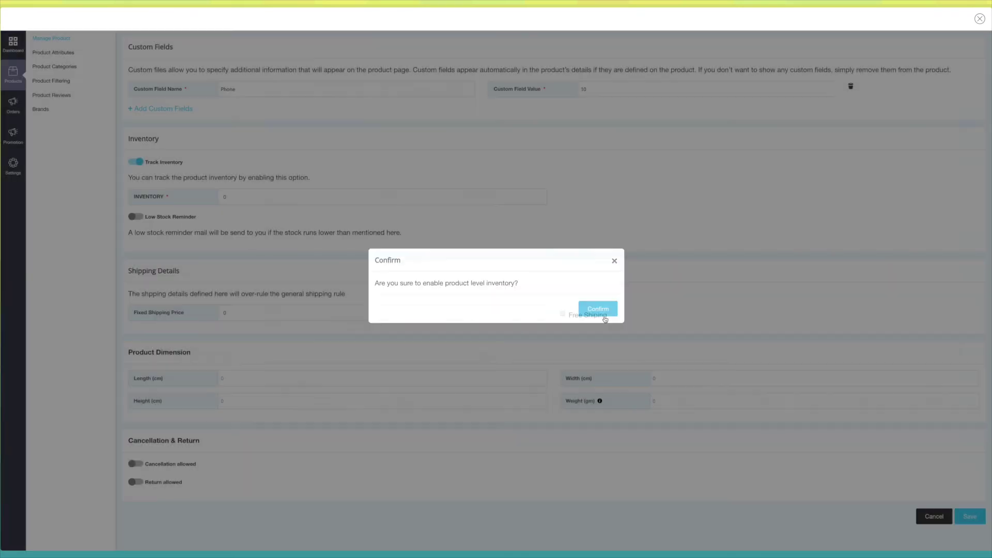
pyautogui.click(604, 315)
pyautogui.doubleClick(281, 200)
pyautogui.write('10')
pyautogui.click(268, 215)
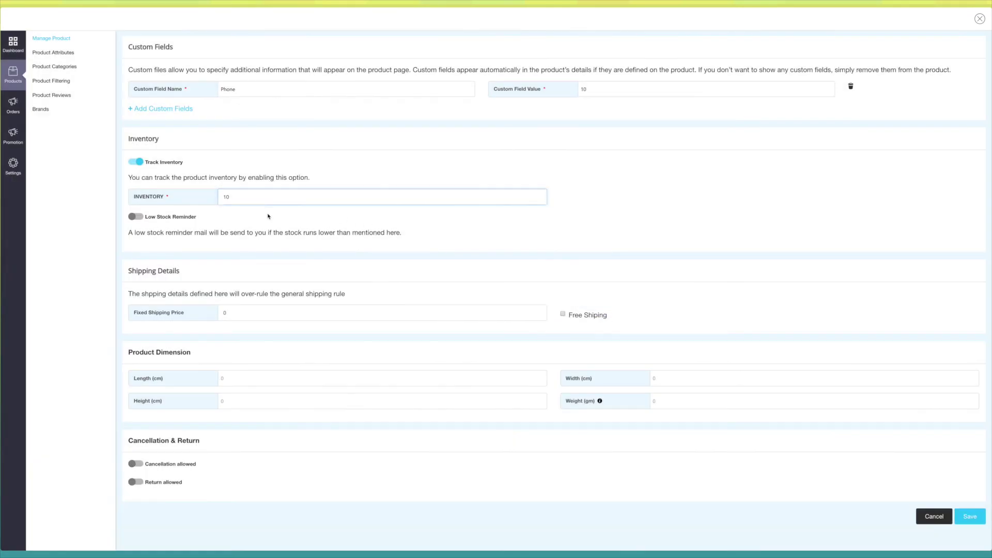
# - Turn on the low stock reminder and set its stock threshold to 10
pyautogui.click(138, 218)
pyautogui.click(259, 254)
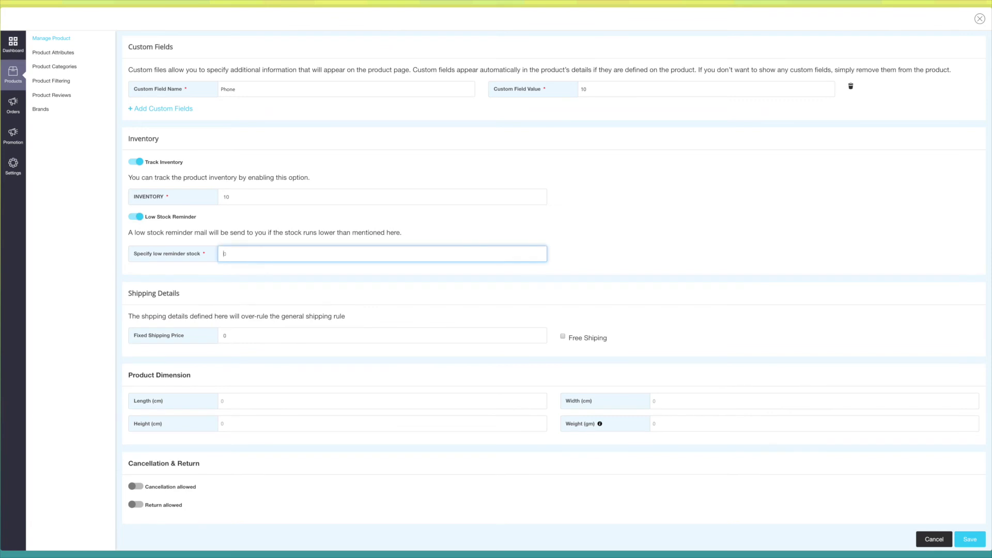
pyautogui.write('10')
pyautogui.click(249, 270)
pyautogui.scroll(-2, 250, 270)
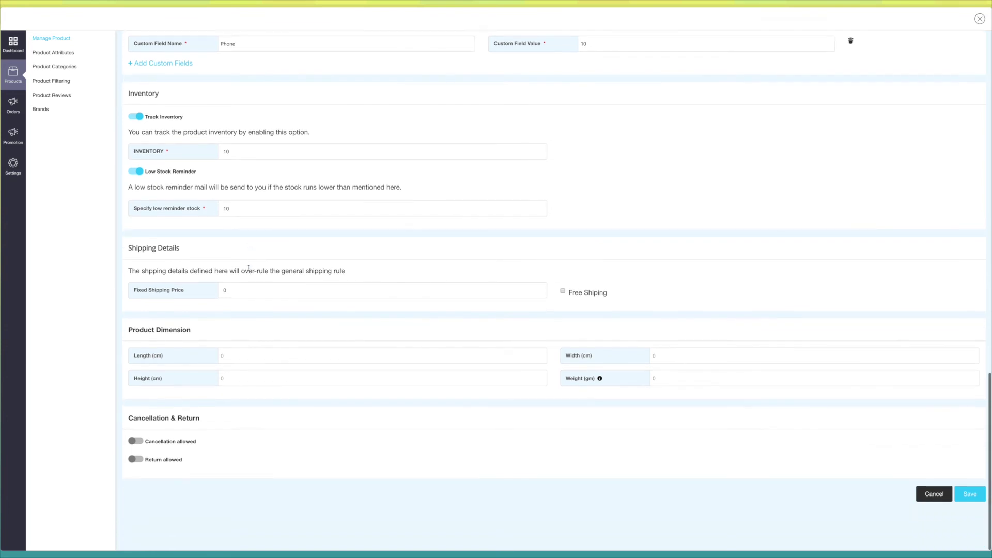
# - Enter a fixed shipping price of 100, and switch the product to free shipping instead
pyautogui.click(258, 290)
pyautogui.write('100')
pyautogui.click(285, 312)
pyautogui.click(563, 292)
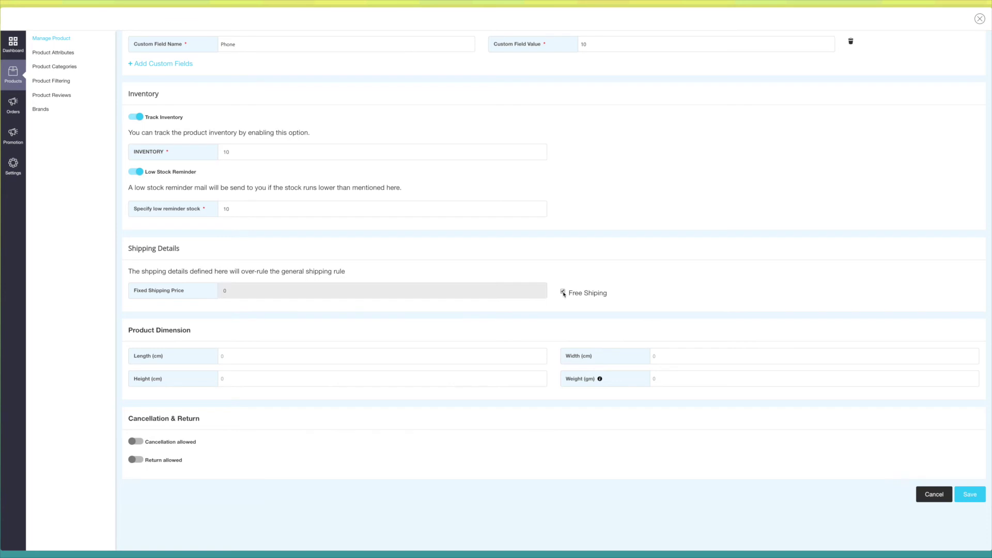
pyautogui.scroll(-1, 463, 314)
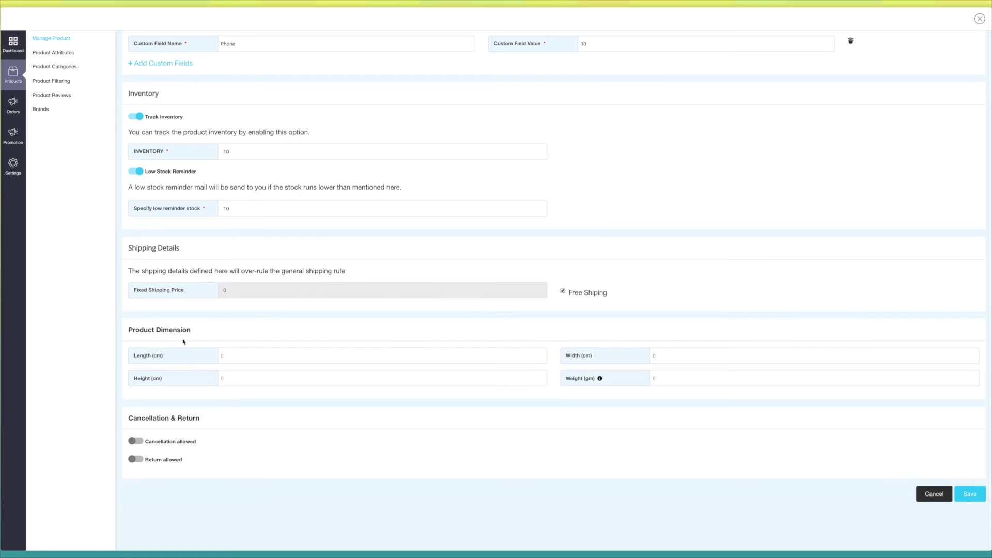
# - Set the product dimensions to length 6 cm, width 5 cm and height 6 cm, with a weight of 20 gm
pyautogui.click(234, 358)
pyautogui.write('6')
pyautogui.click(672, 357)
pyautogui.write('5')
pyautogui.click(248, 378)
pyautogui.write('6')
pyautogui.click(668, 380)
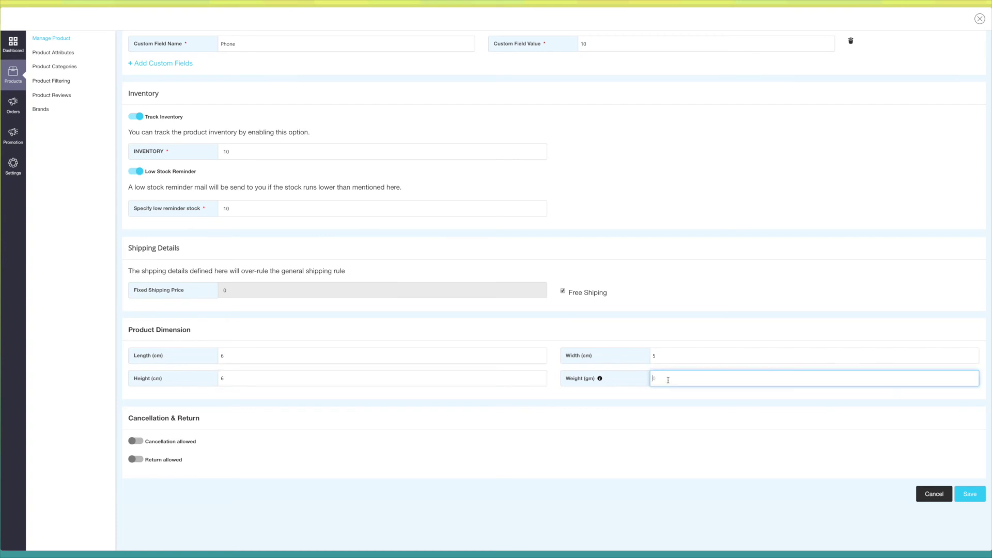
pyautogui.write('20')
pyautogui.click(656, 401)
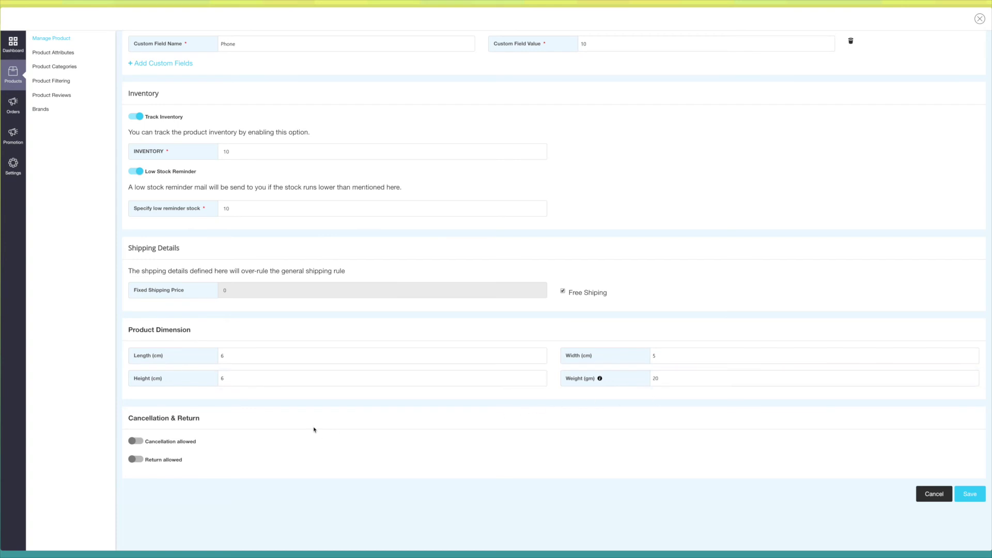
# - Allow cancellation of the product up to the Shipped step, with a fixed cancellation fee of 50
pyautogui.click(142, 444)
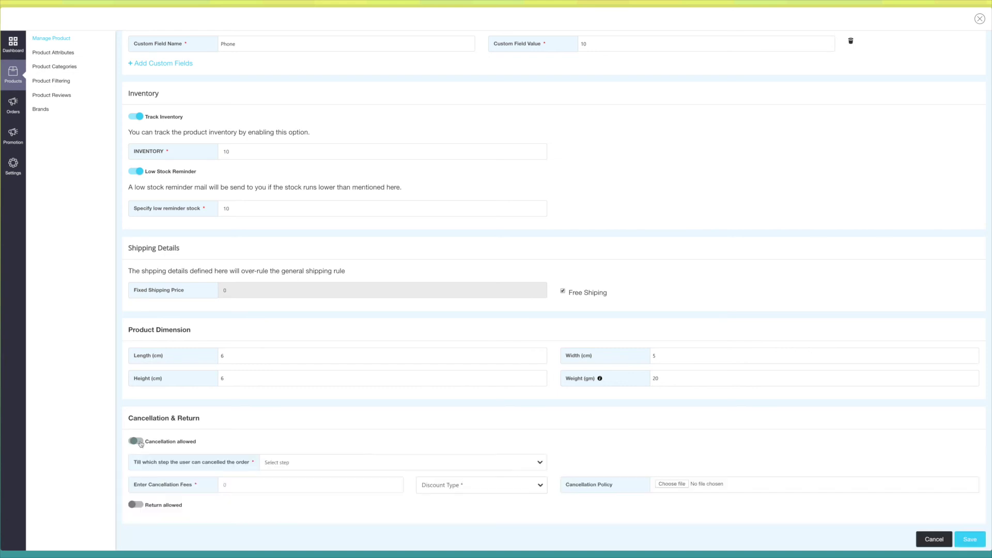
pyautogui.click(307, 463)
pyautogui.click(301, 483)
pyautogui.click(243, 487)
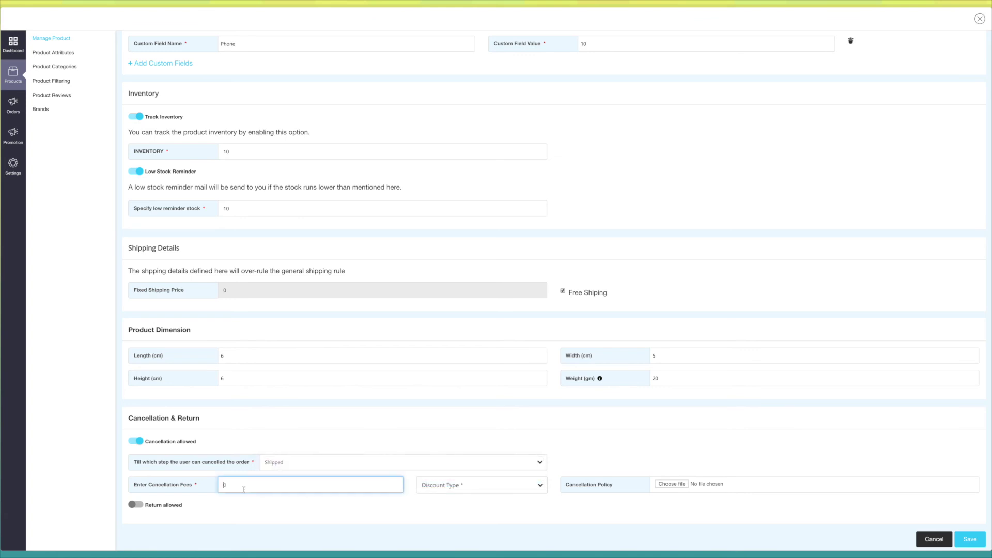
pyautogui.click(428, 487)
pyautogui.click(439, 494)
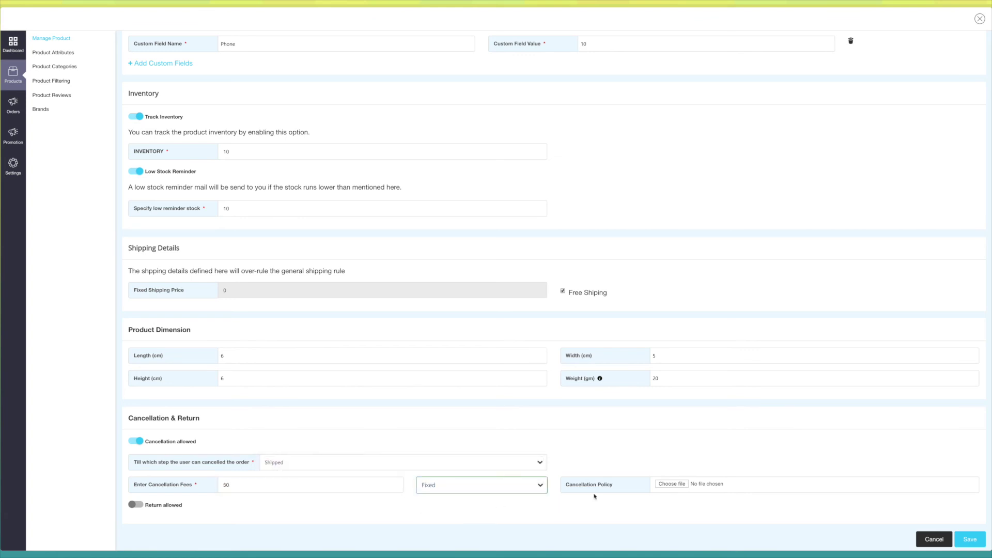
pyautogui.scroll(-1, 476, 504)
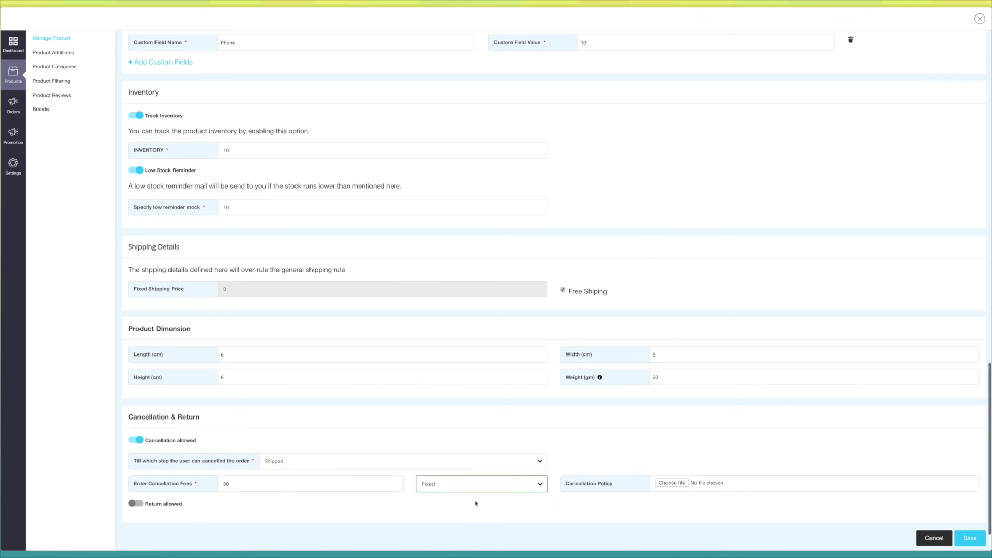
# - Allow returns of the product for up to 6 days and save the product
pyautogui.click(135, 503)
pyautogui.scroll(-2, 196, 504)
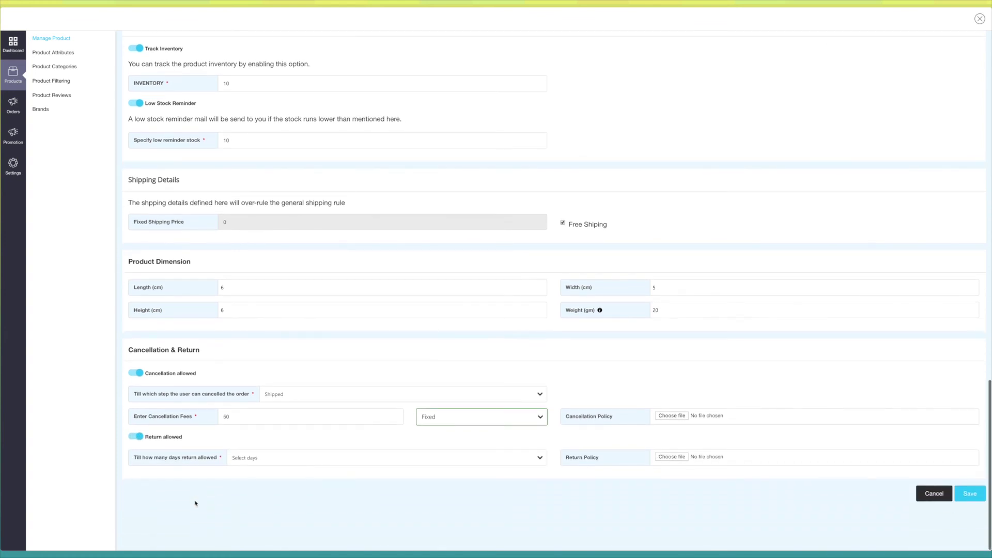
pyautogui.click(248, 458)
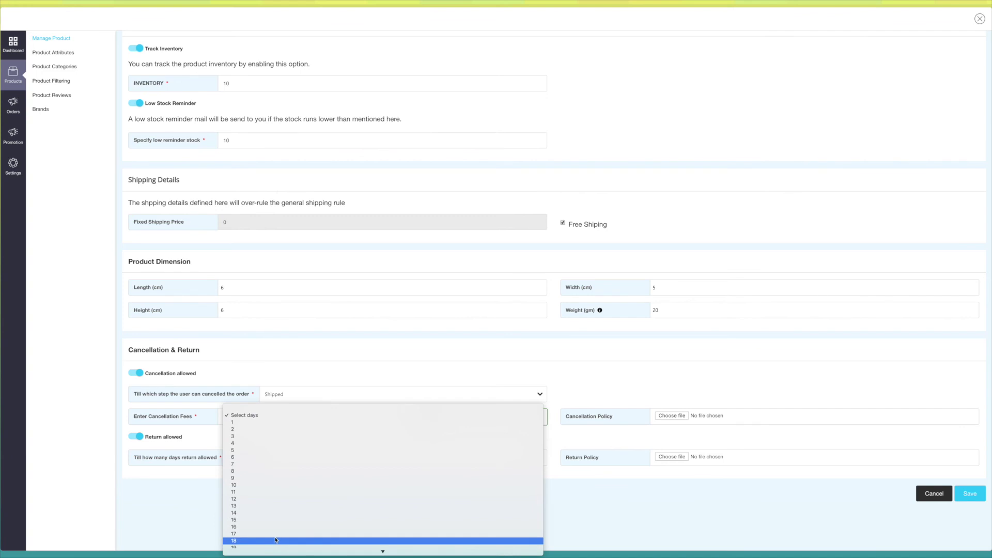
pyautogui.click(258, 461)
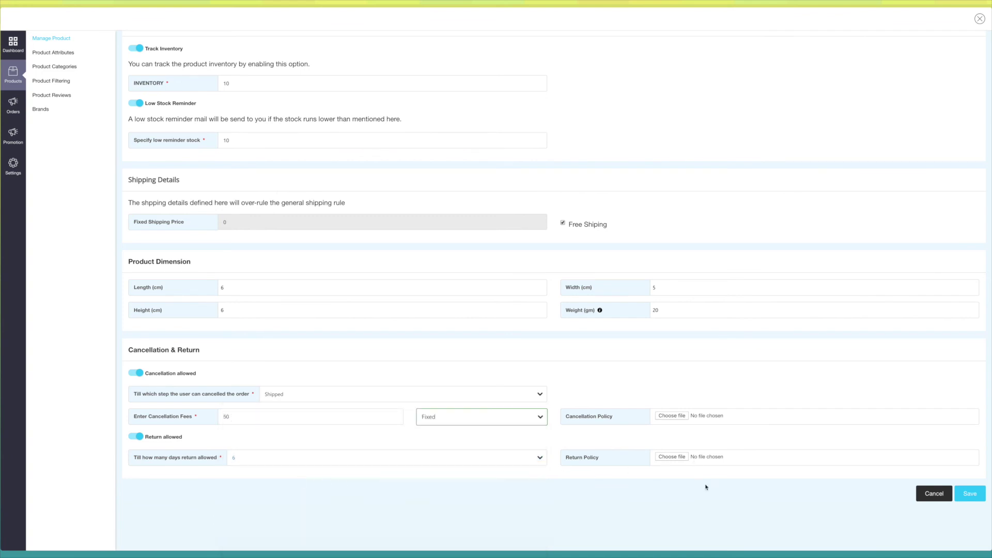
pyautogui.click(970, 493)
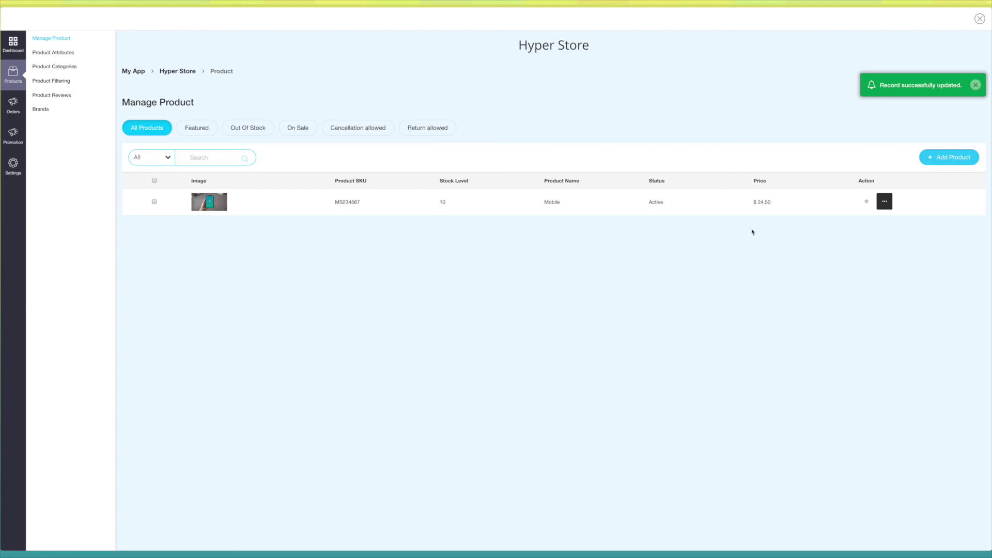
# - Look at the product list's search criteria and the actions available for the Mobile product
pyautogui.click(161, 157)
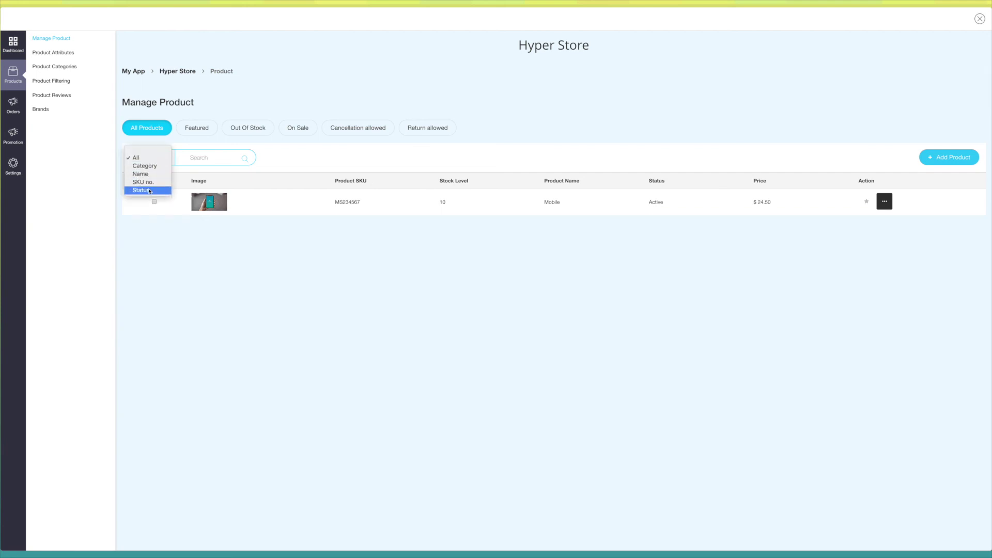
pyautogui.click(195, 156)
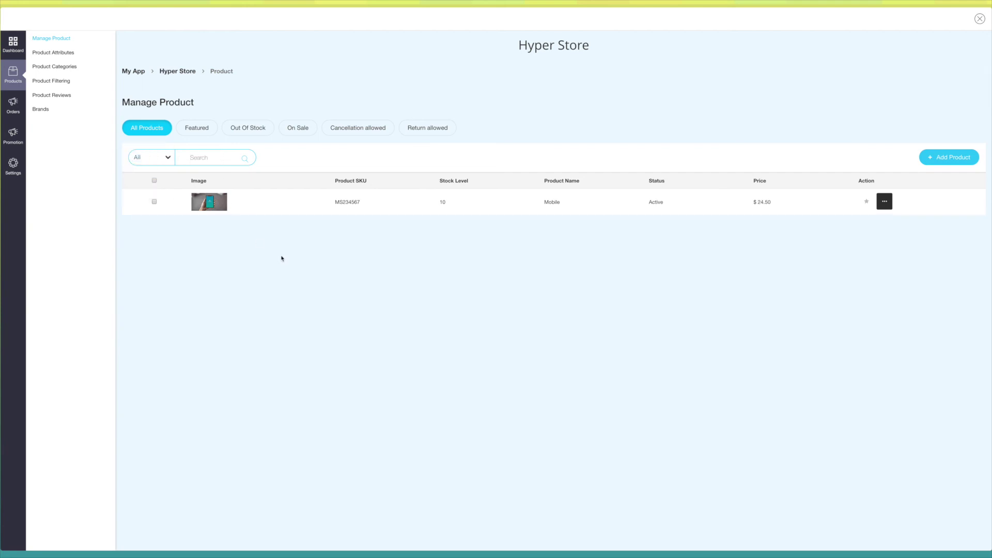
pyautogui.click(885, 202)
# - View the Featured, Out Of Stock, On Sale, Cancellation allowed and Return allowed product lists, and return to all products
pyautogui.click(196, 129)
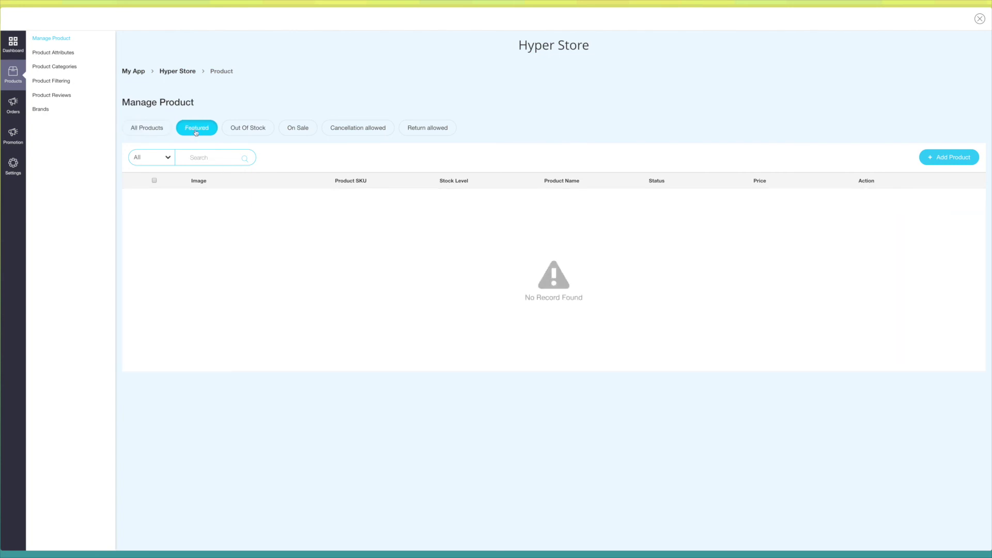
pyautogui.click(238, 130)
pyautogui.click(297, 128)
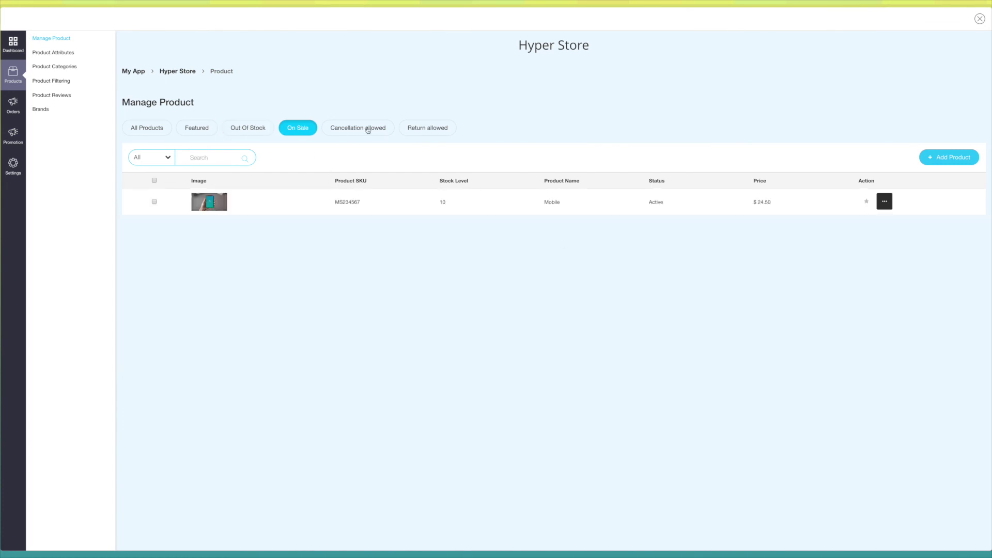
pyautogui.click(367, 129)
pyautogui.click(434, 130)
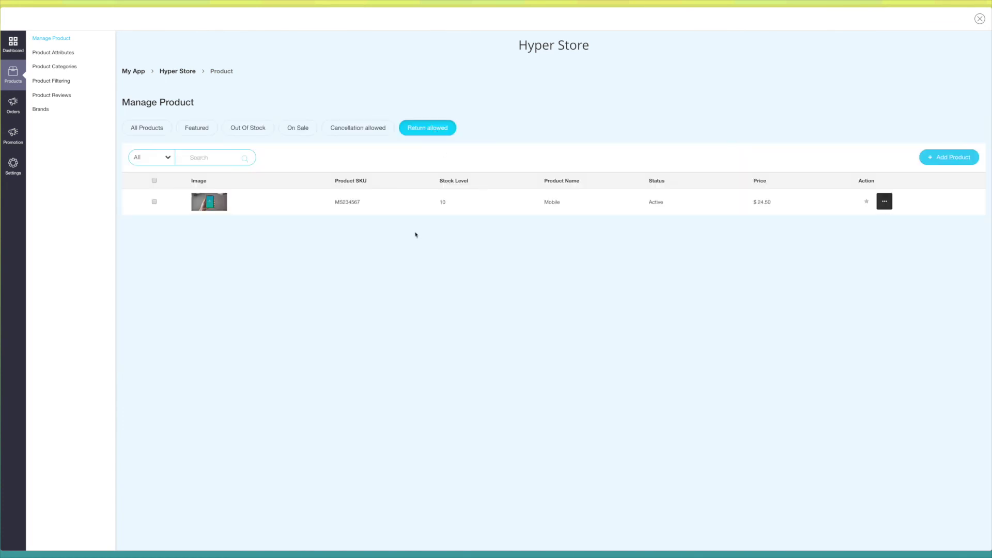
pyautogui.click(146, 127)
# - Open the Category filter in the product filtering settings, check its display name and category options, and save it
pyautogui.click(59, 81)
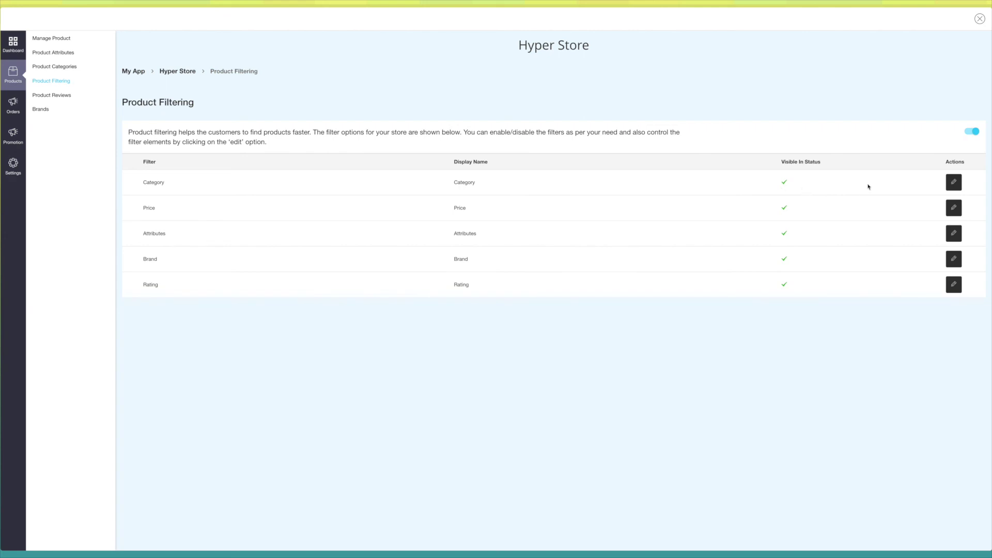
pyautogui.click(954, 183)
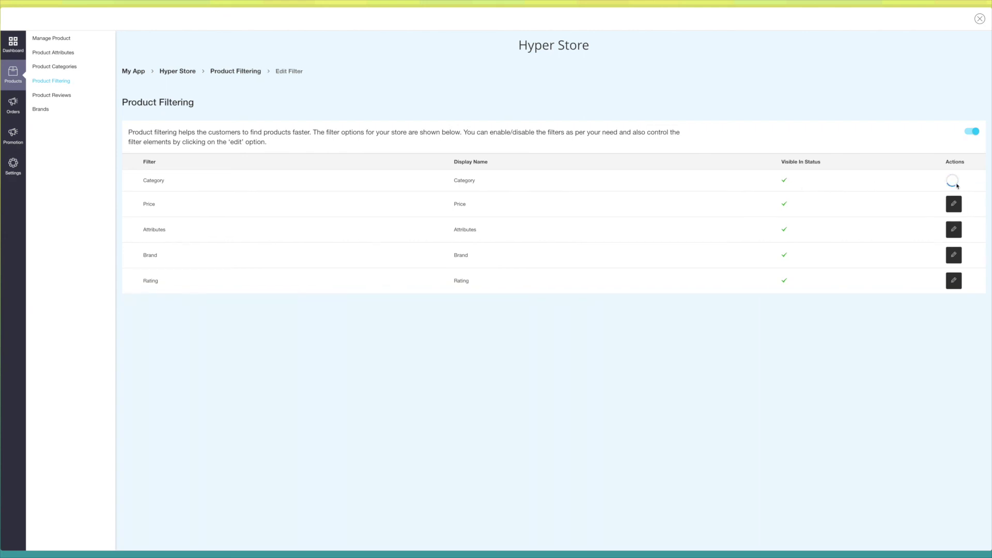
pyautogui.click(328, 160)
pyautogui.click(278, 225)
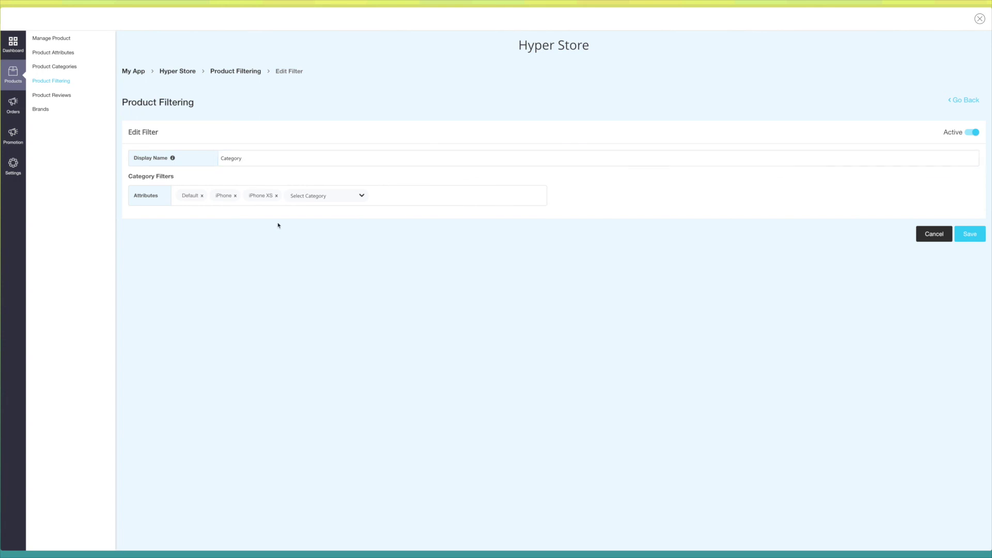
pyautogui.click(360, 195)
pyautogui.click(324, 196)
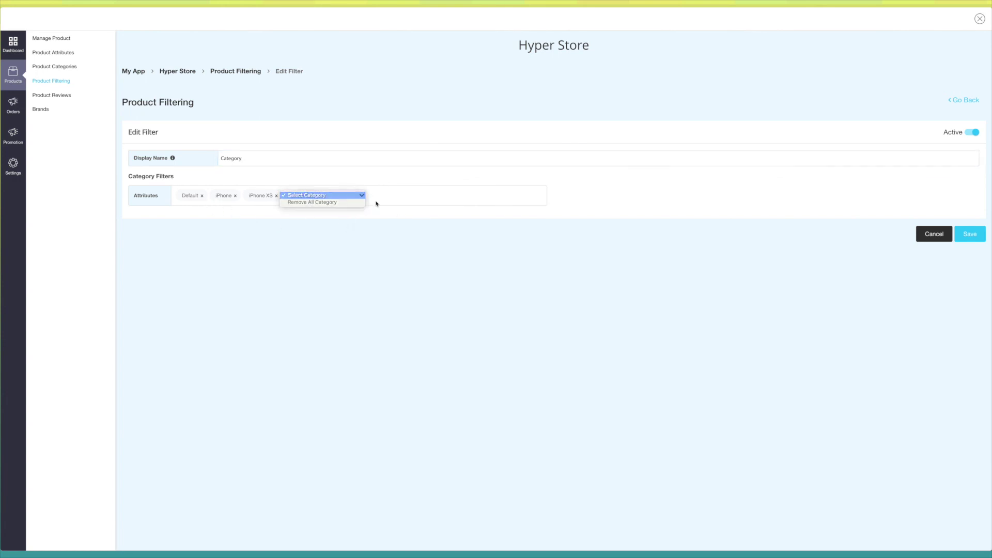
pyautogui.click(971, 235)
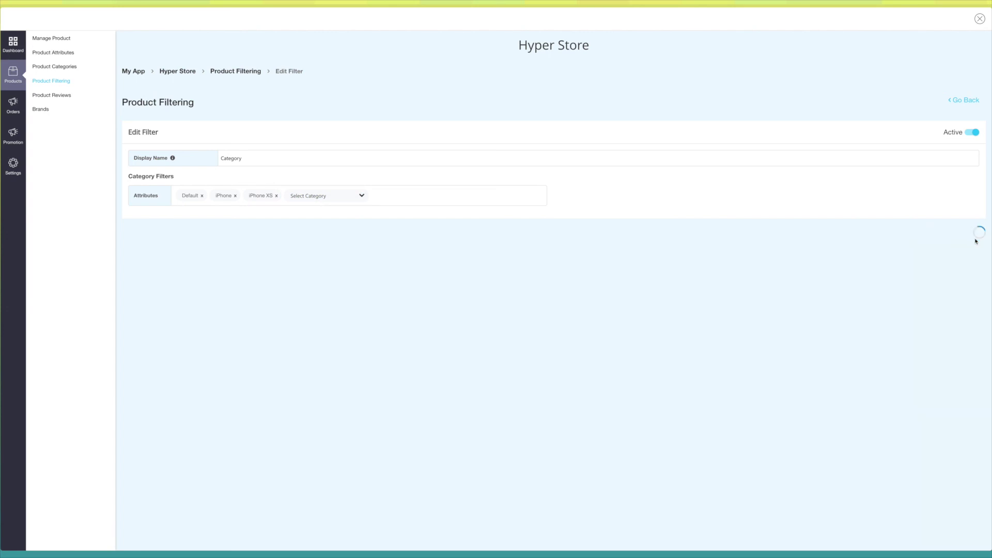
pyautogui.click(972, 131)
pyautogui.click(971, 132)
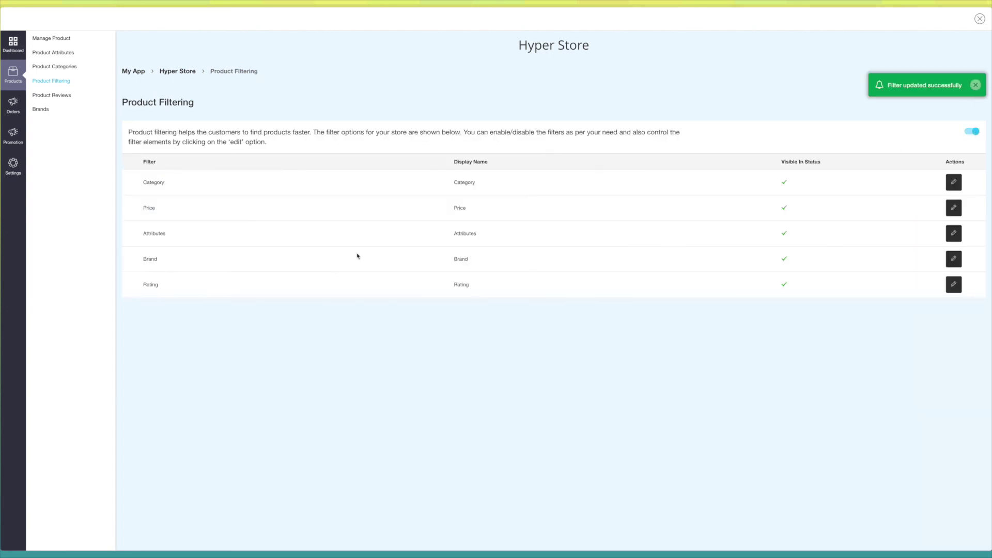
# - Check the product reviews page, and add a brand named Apple to the store's brands
pyautogui.click(62, 96)
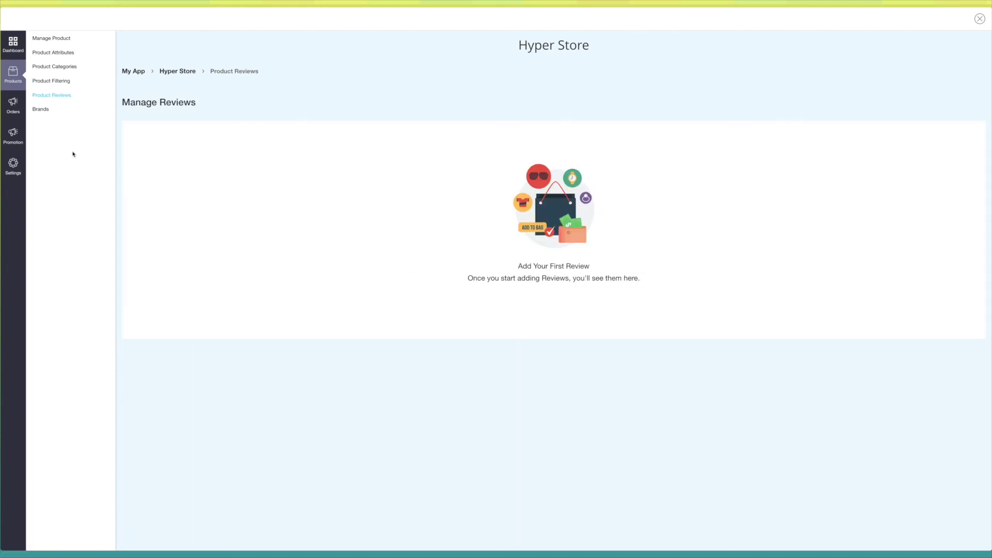
pyautogui.click(43, 110)
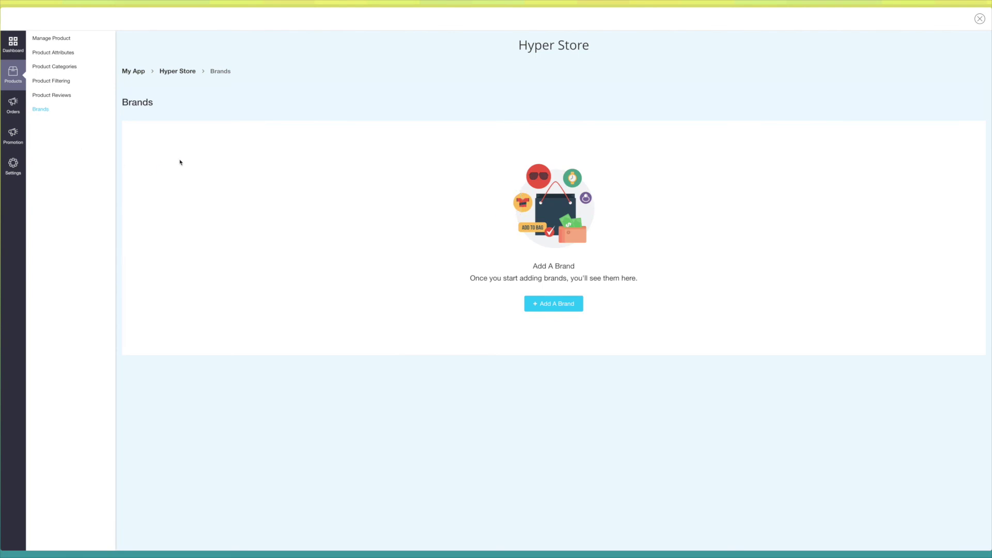
pyautogui.click(550, 307)
pyautogui.click(495, 285)
pyautogui.write('Apple')
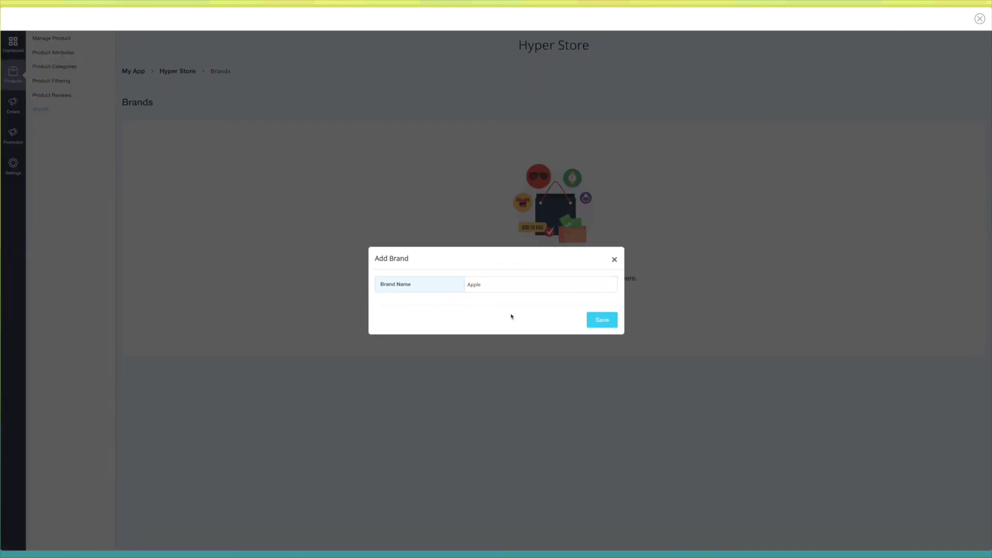
pyautogui.click(602, 319)
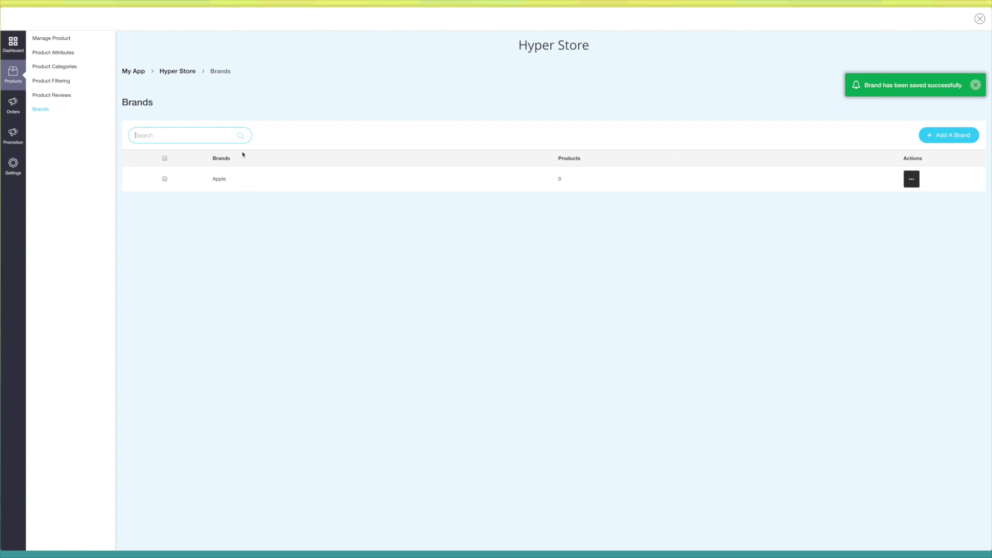
pyautogui.click(911, 179)
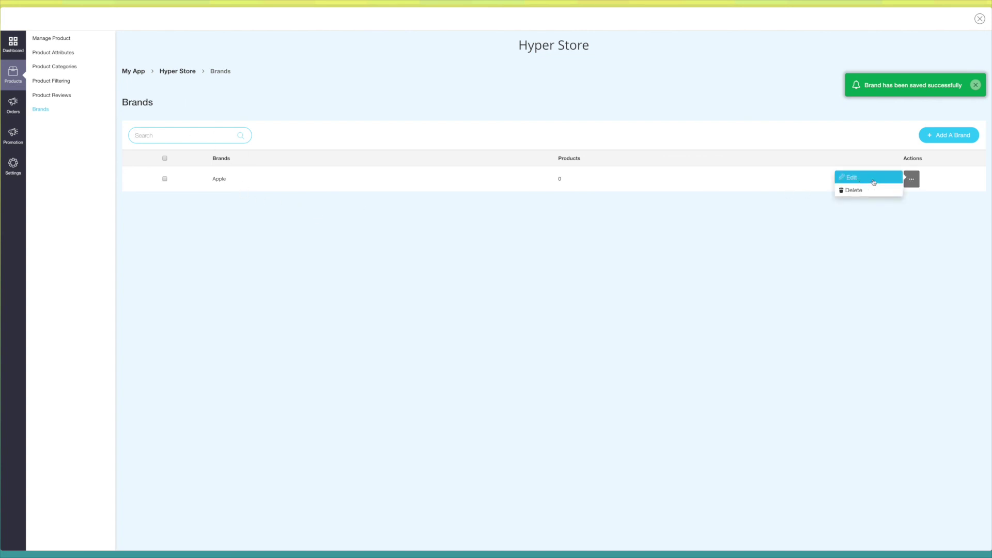
pyautogui.click(938, 233)
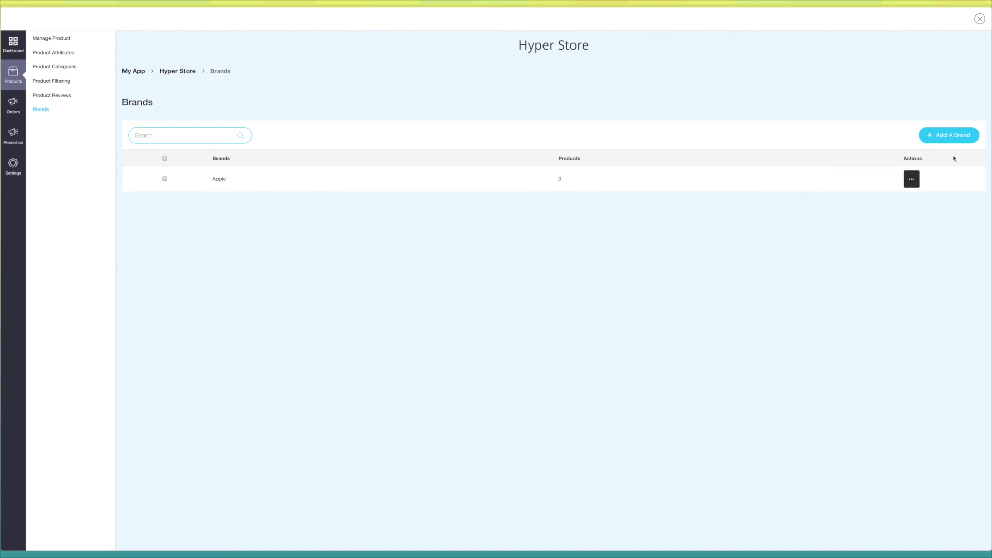